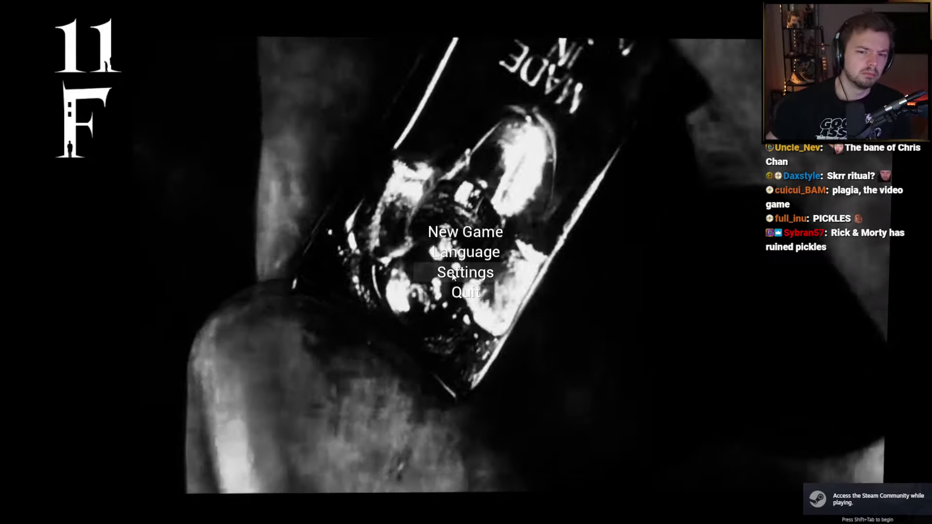
# In Settings, change the Frame Rate Limit from Unlimited to 120.
pyautogui.click(453, 276)
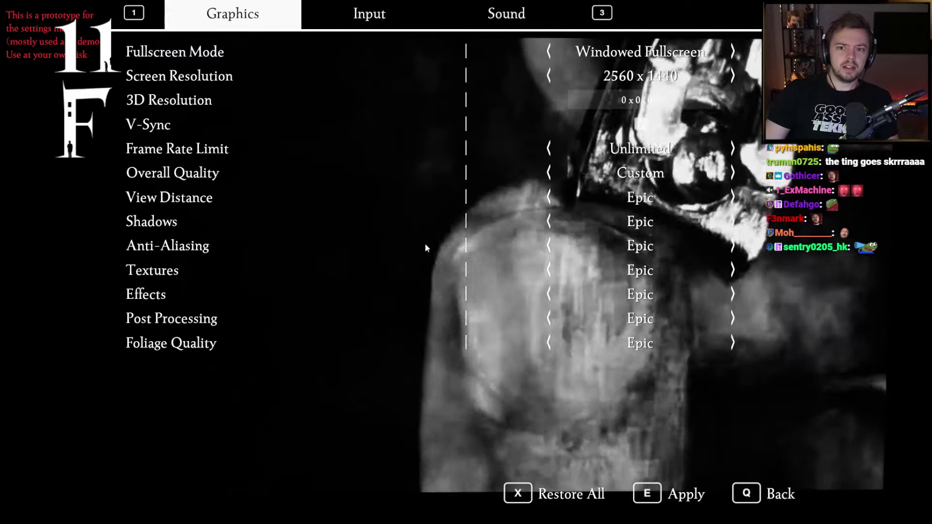
pyautogui.click(550, 148)
pyautogui.click(550, 147)
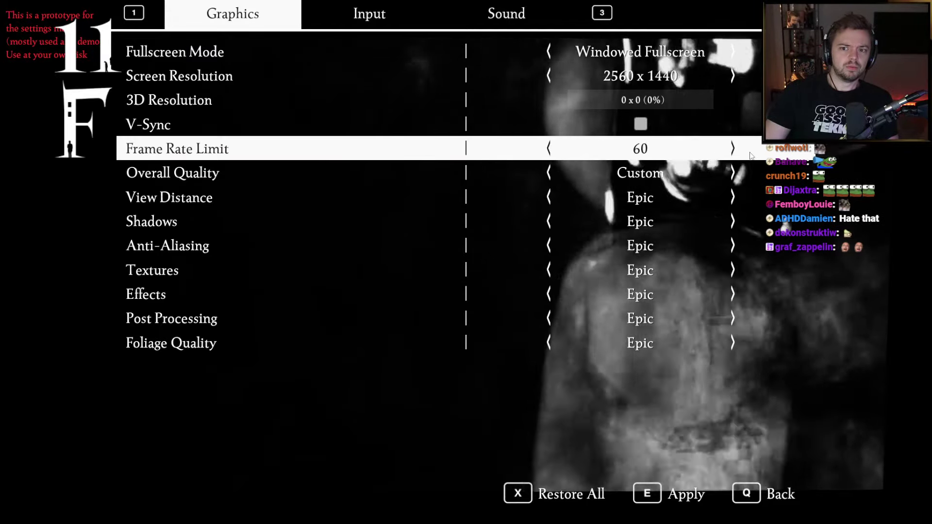
pyautogui.click(734, 150)
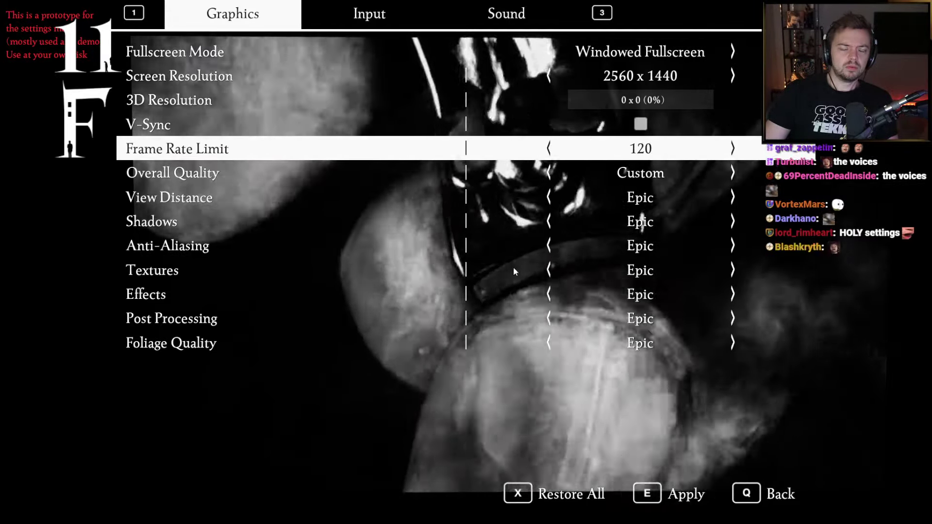
# On the Sound tab, try the volume sliders and restore Sound volume to 100.
pyautogui.press('3')
pyautogui.press('3')
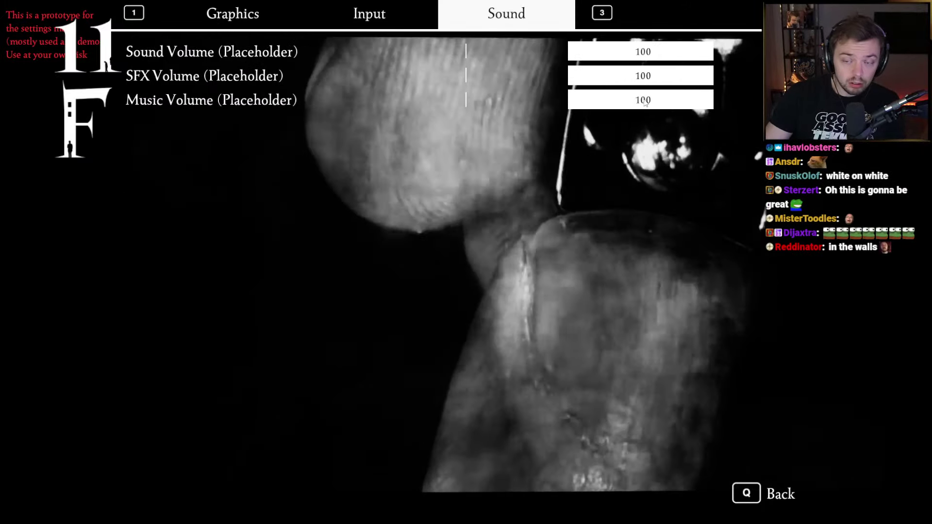
pyautogui.click(606, 101)
pyautogui.moveTo(606, 100); pyautogui.dragTo(616, 100)
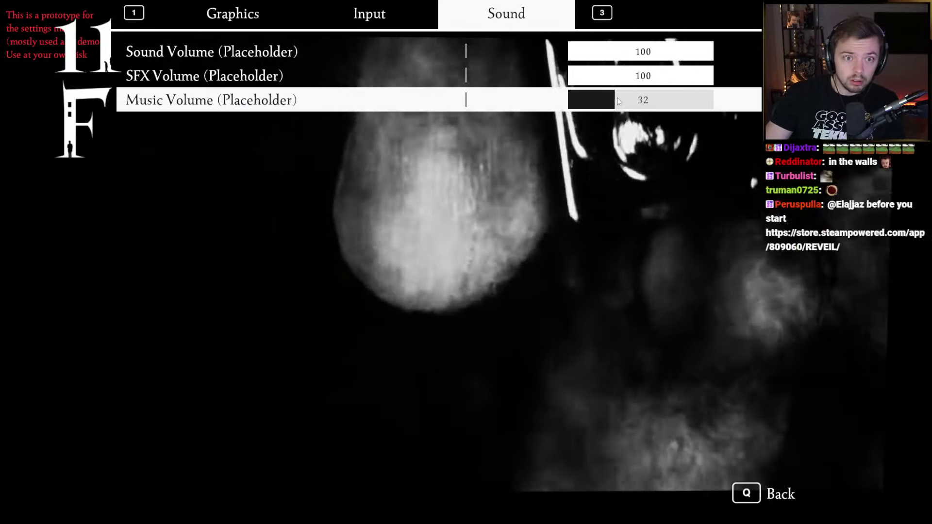
pyautogui.click(592, 76)
pyautogui.click(582, 51)
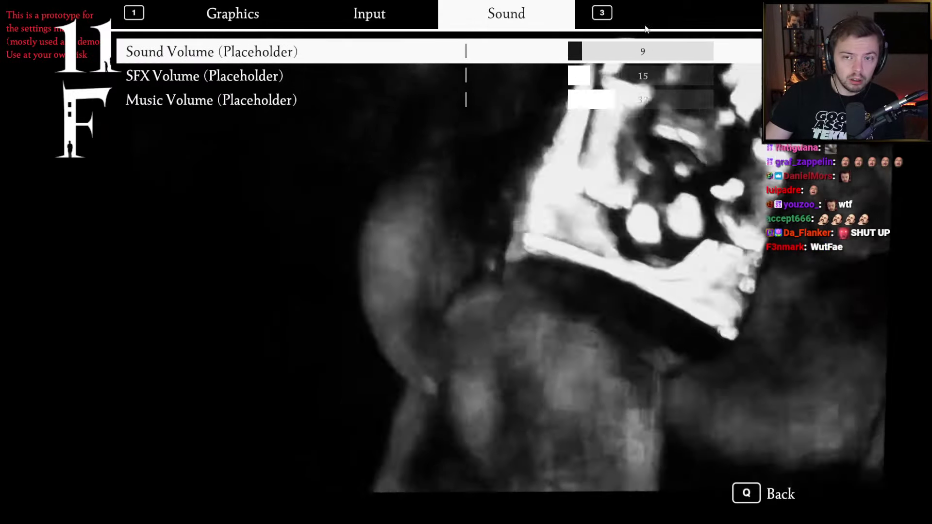
pyautogui.click(676, 51)
pyautogui.click(715, 51)
# Set SFX to 73, Music to 80 and Sound to about 86, then return to the title.
pyautogui.click(683, 76)
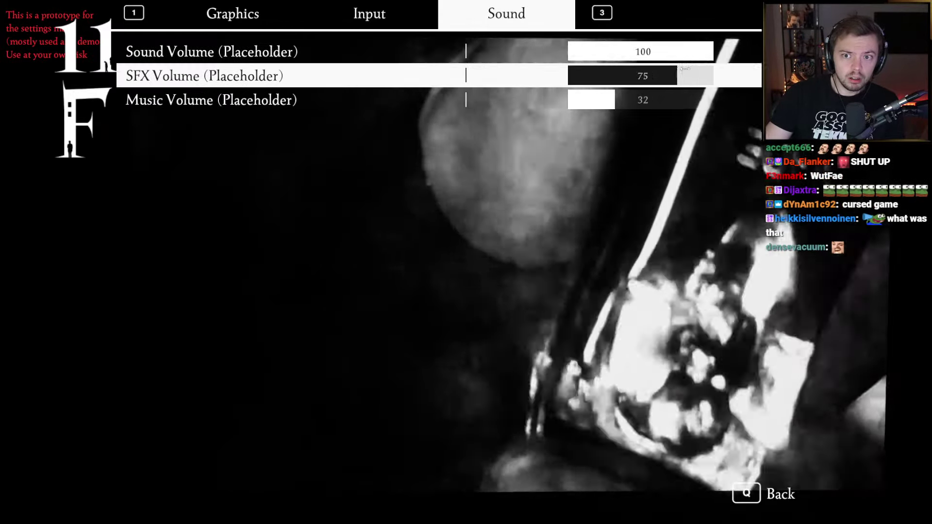
pyautogui.click(716, 76)
pyautogui.click(638, 76)
pyautogui.moveTo(638, 76); pyautogui.dragTo(675, 76)
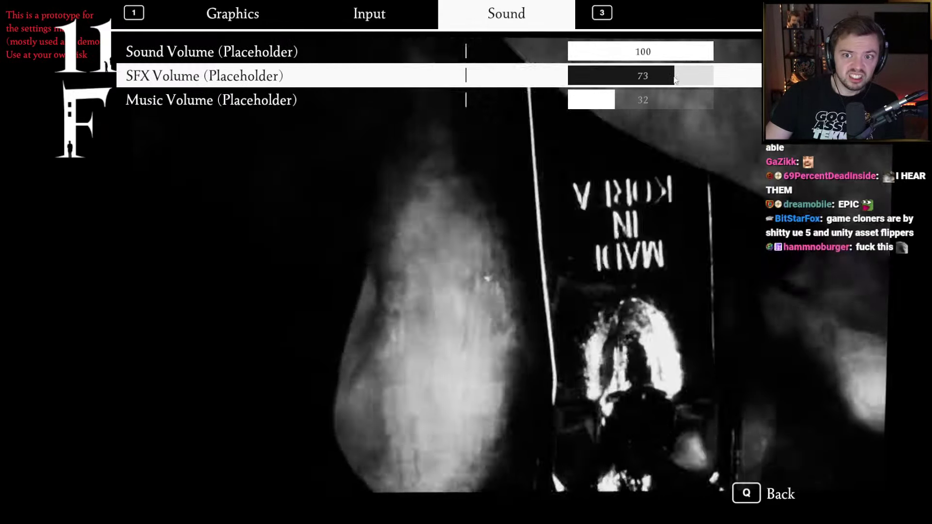
pyautogui.click(708, 100)
pyautogui.click(683, 100)
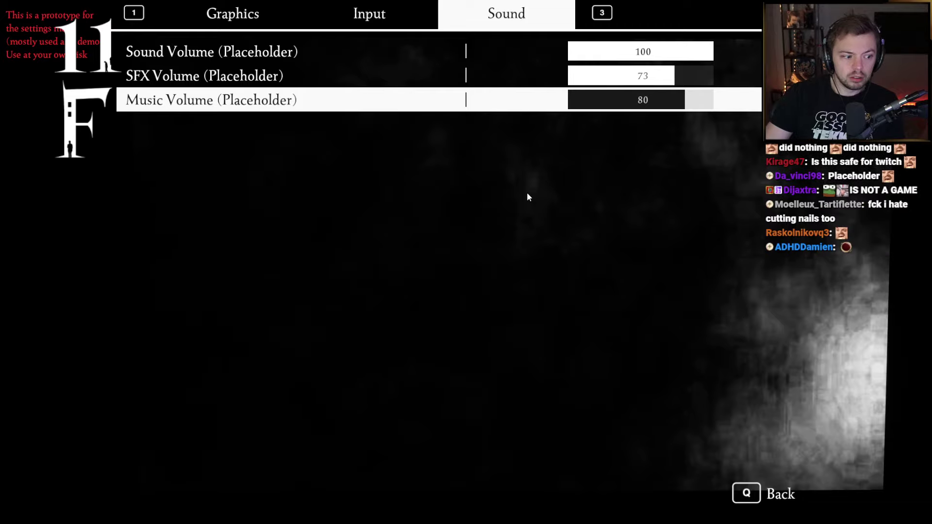
pyautogui.click(698, 52)
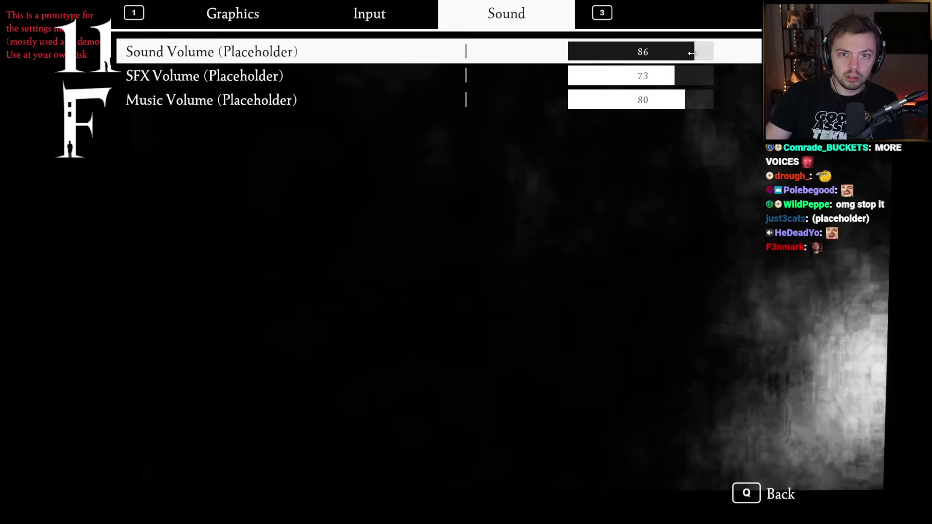
pyautogui.click(758, 495)
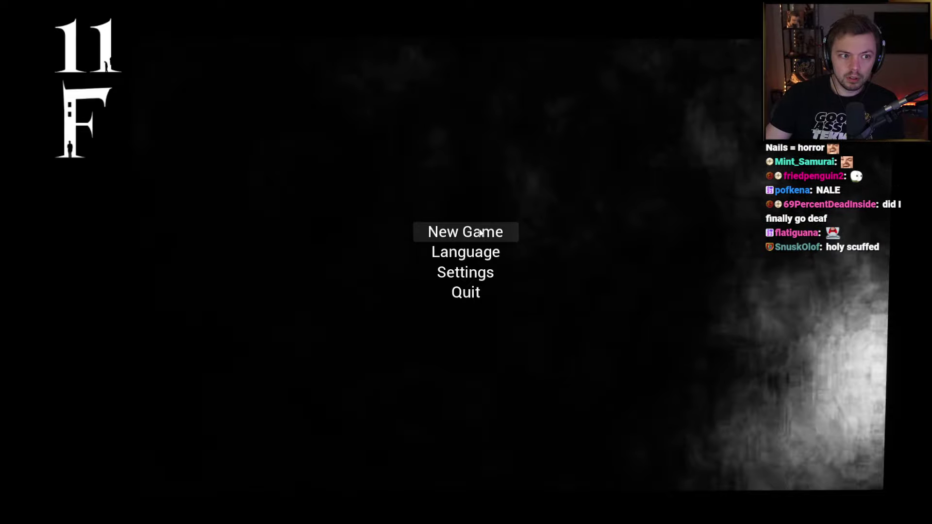
# Check the Settings and Language menus, keep English, and begin a New Game.
pyautogui.click(467, 272)
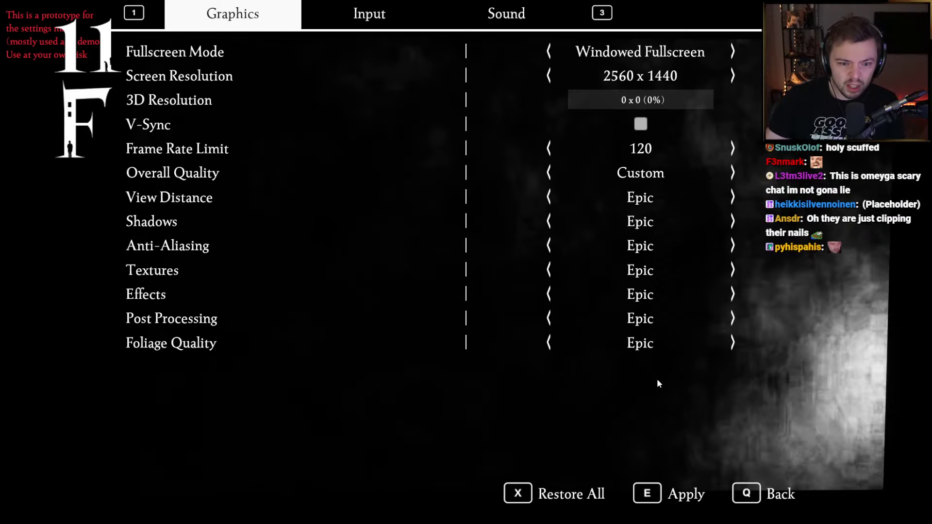
pyautogui.click(763, 494)
pyautogui.click(466, 253)
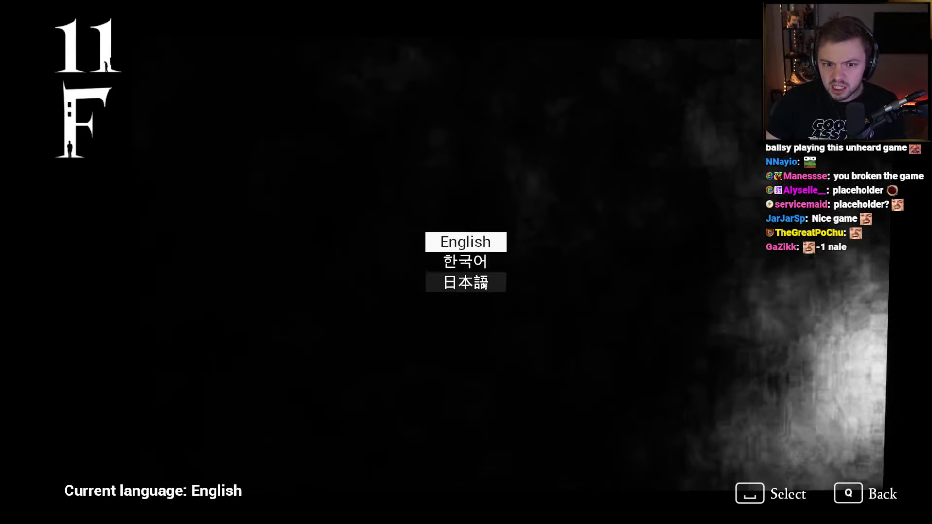
pyautogui.click(858, 495)
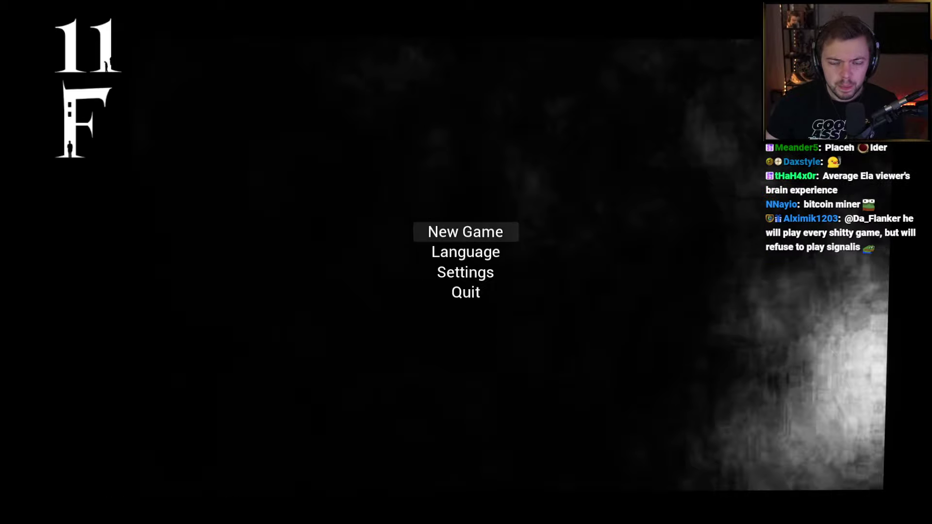
pyautogui.click(465, 232)
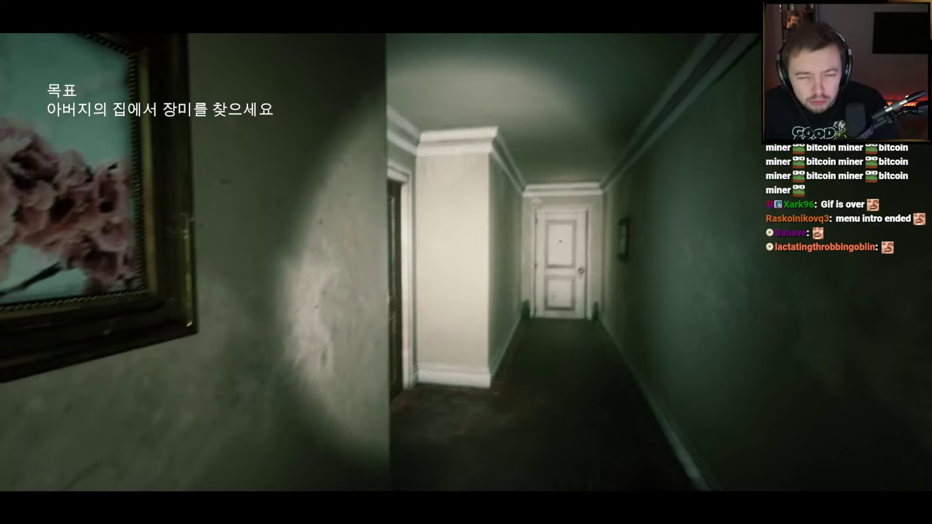
# From the pause menu, drop Post Processing from Epic to Low and apply it.
pyautogui.press('Escape')
pyautogui.click(466, 243)
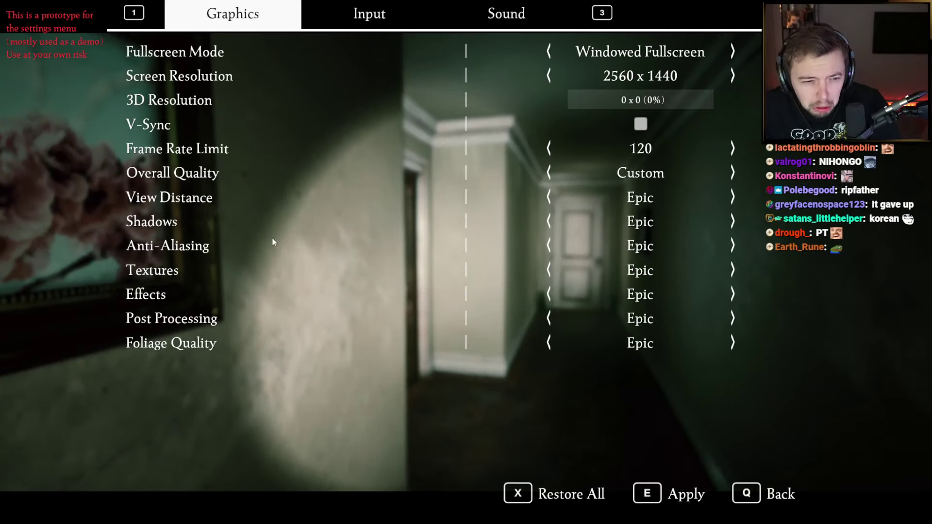
pyautogui.doubleClick(550, 320)
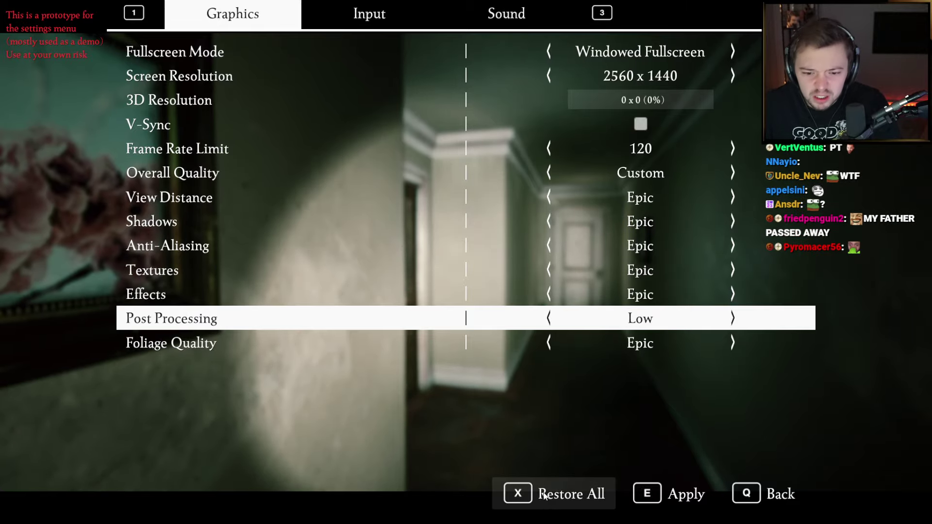
pyautogui.click(692, 500)
pyautogui.press('q')
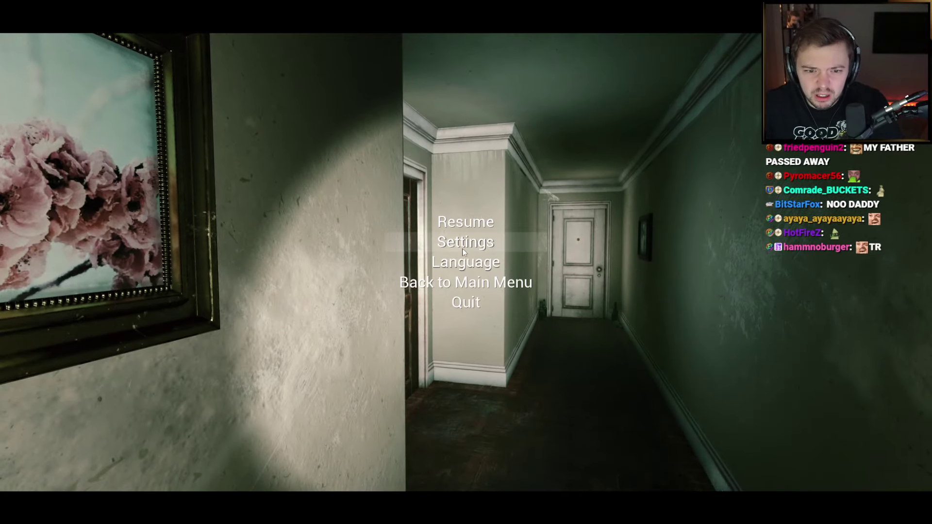
# Resume and walk past the phone, TV and gramophone to the bedroom bed.
pyautogui.press('Escape')
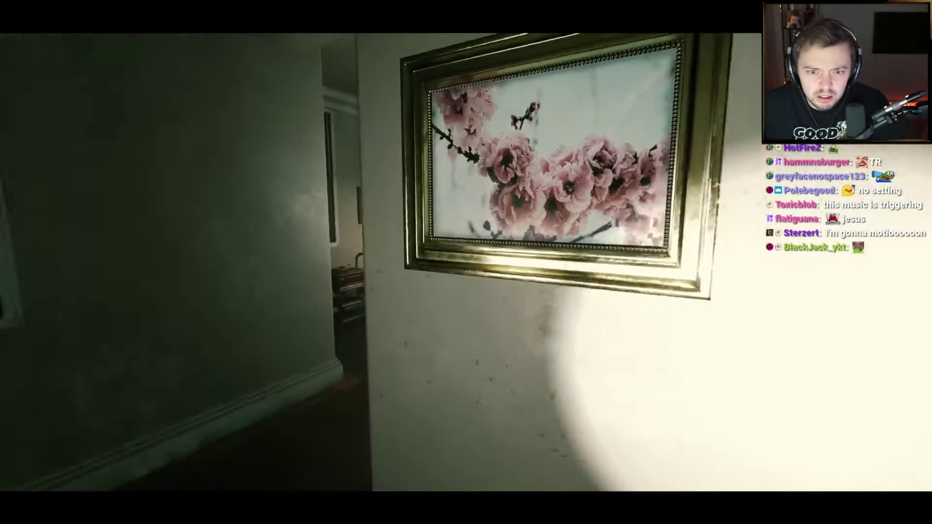
pyautogui.press('w')
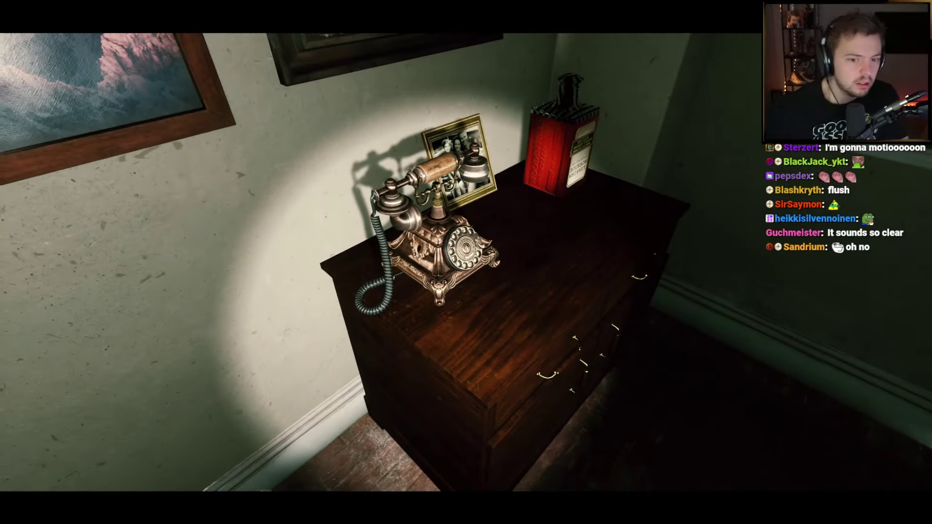
pyautogui.press('w')
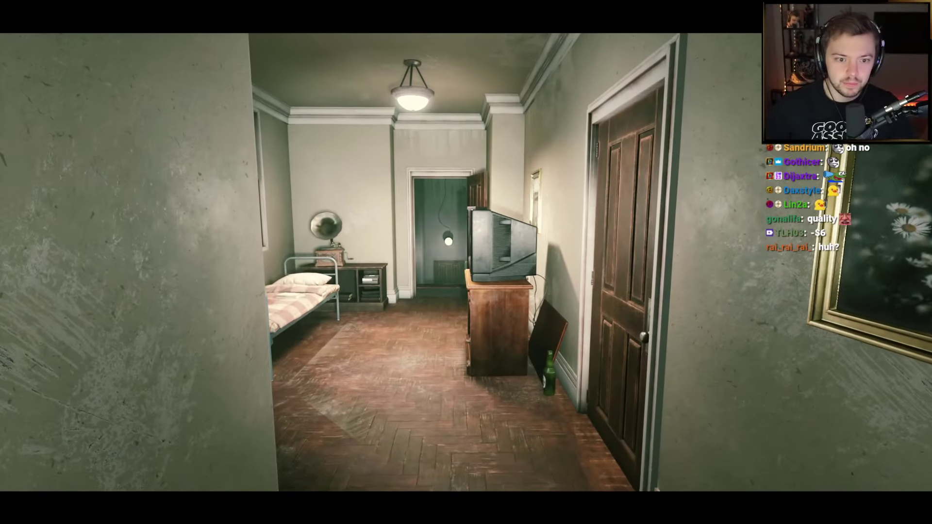
pyautogui.press('s')
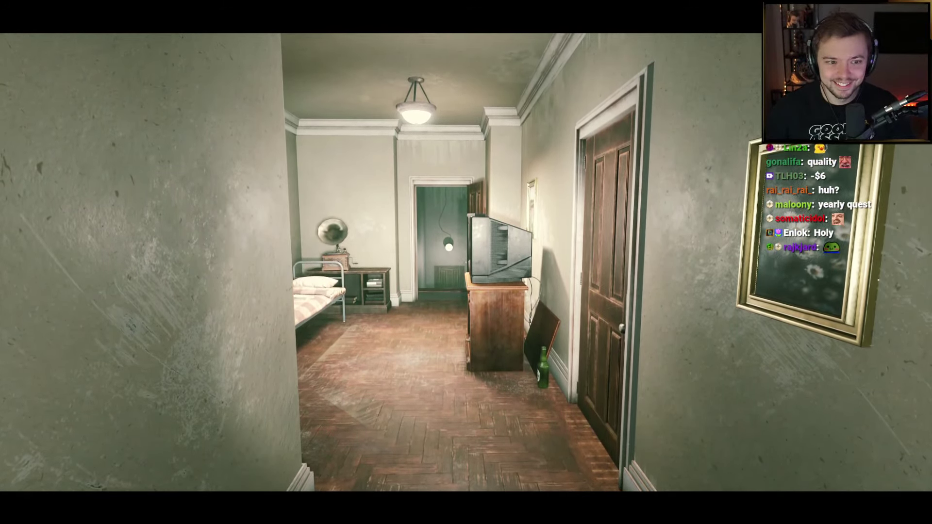
pyautogui.press('w')
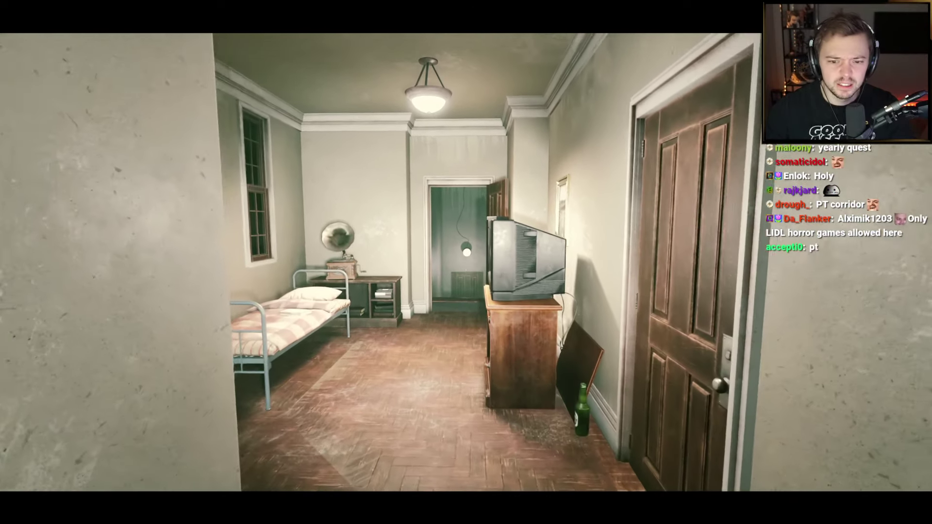
pyautogui.press('w')
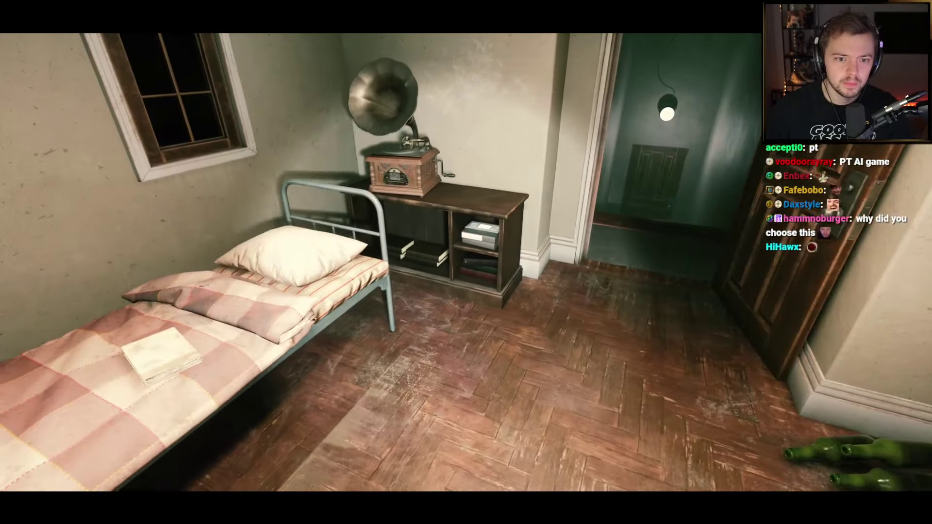
pyautogui.press('w')
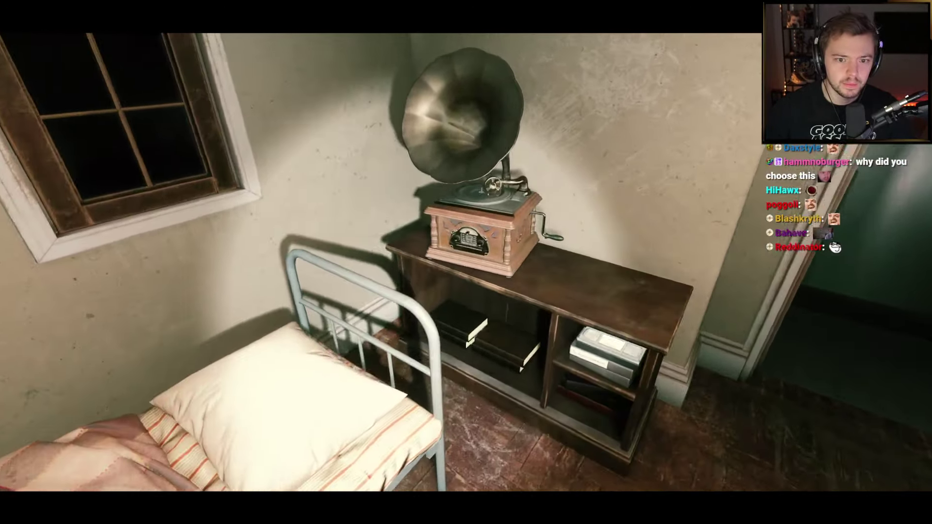
pyautogui.press('Escape')
pyautogui.press('Escape')
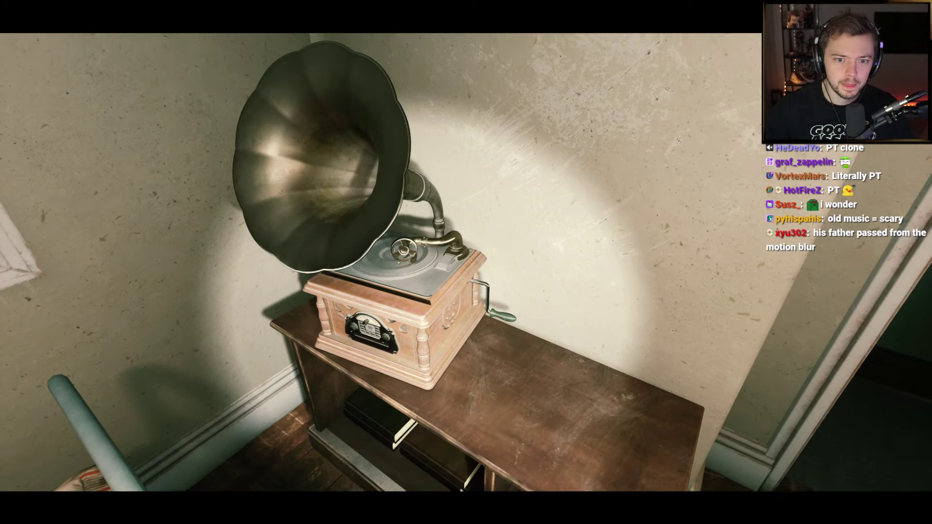
pyautogui.press('Escape')
pyautogui.press('Escape')
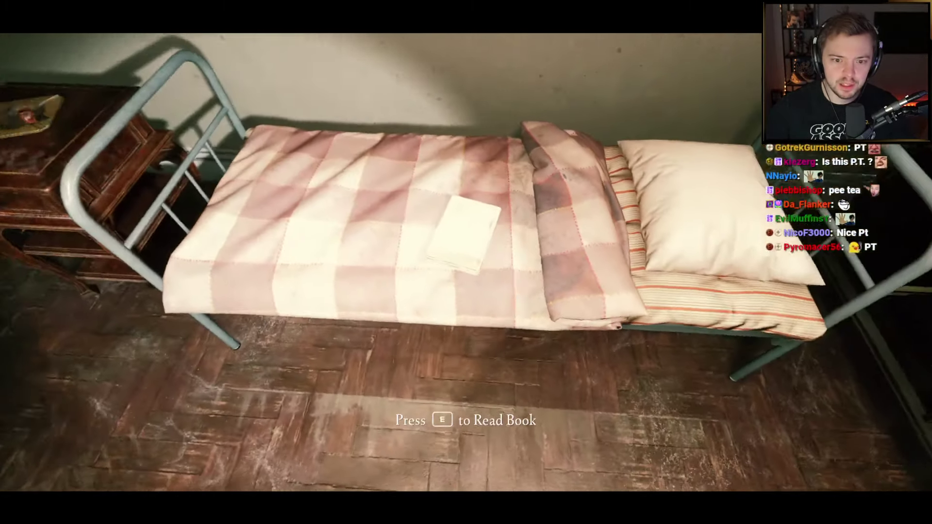
# Open the book on the bed, turn through its pages, and close it.
pyautogui.press('e')
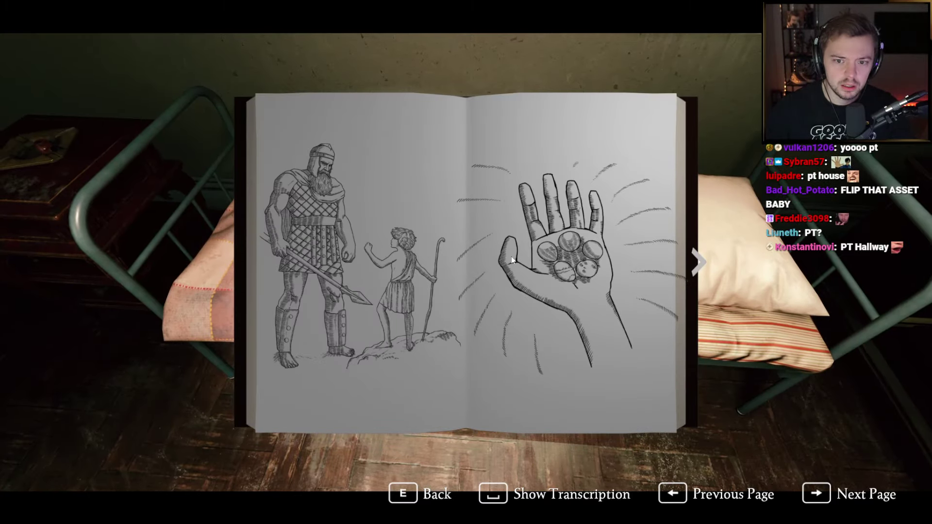
pyautogui.click(709, 264)
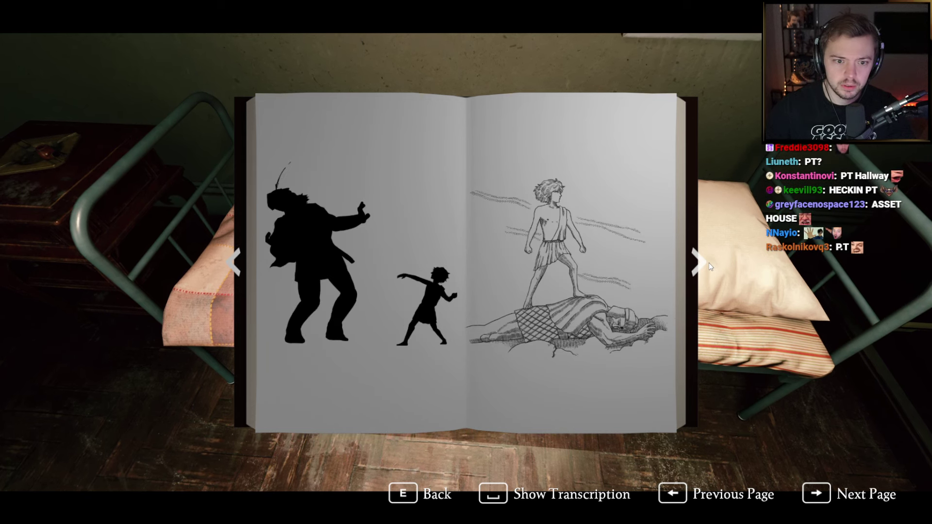
pyautogui.click(709, 263)
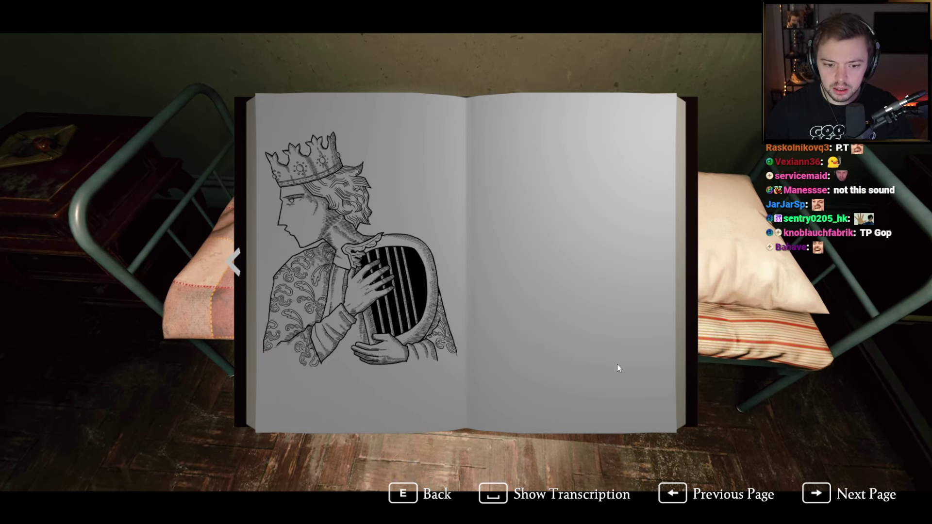
pyautogui.press('e')
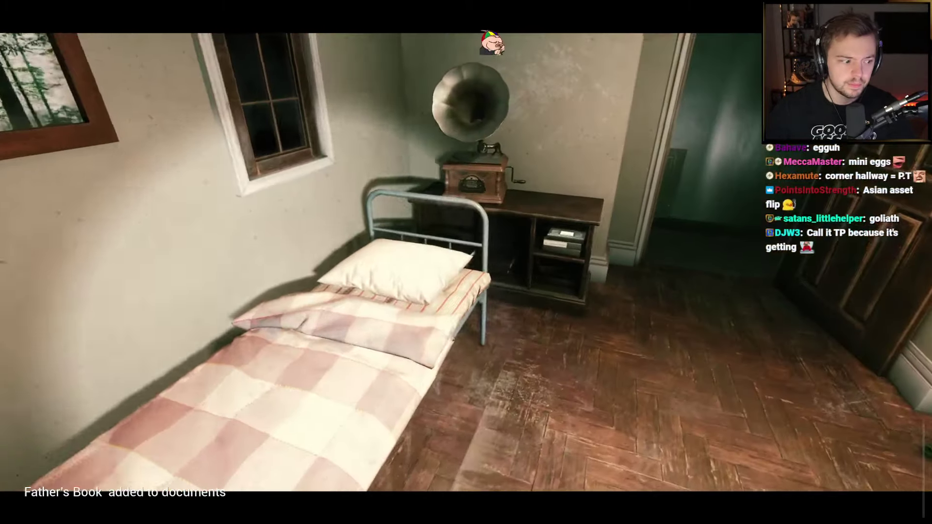
# Walk into the next room to the shelf and pull the painting off the wall.
pyautogui.press('w')
pyautogui.press('w')
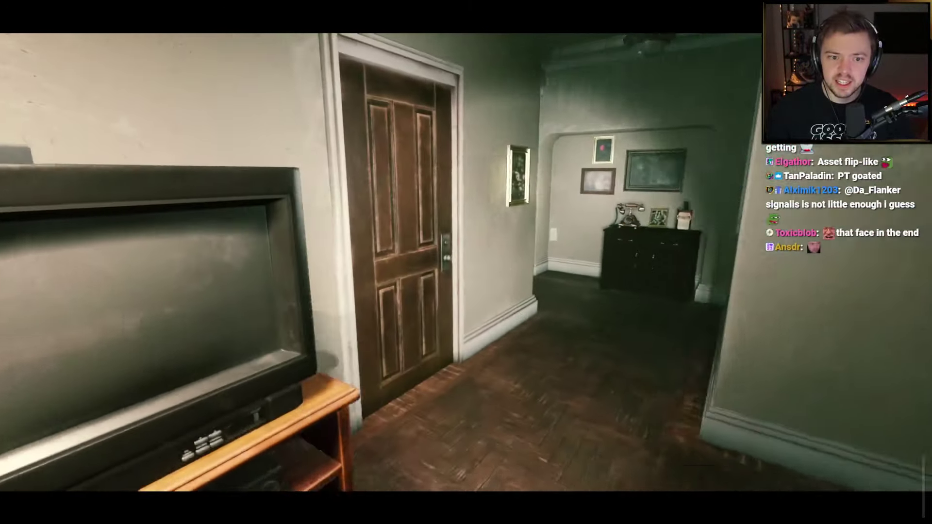
pyautogui.press('w')
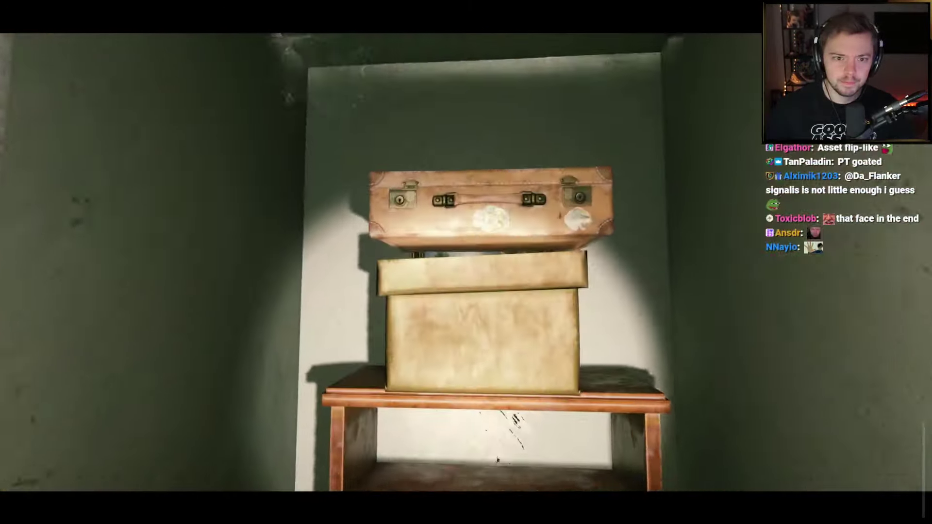
pyautogui.press('s')
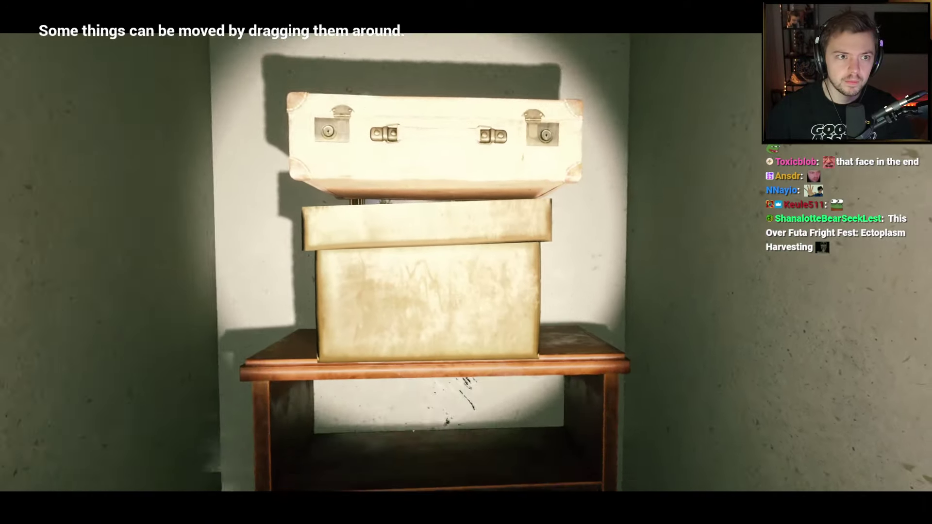
pyautogui.press('w')
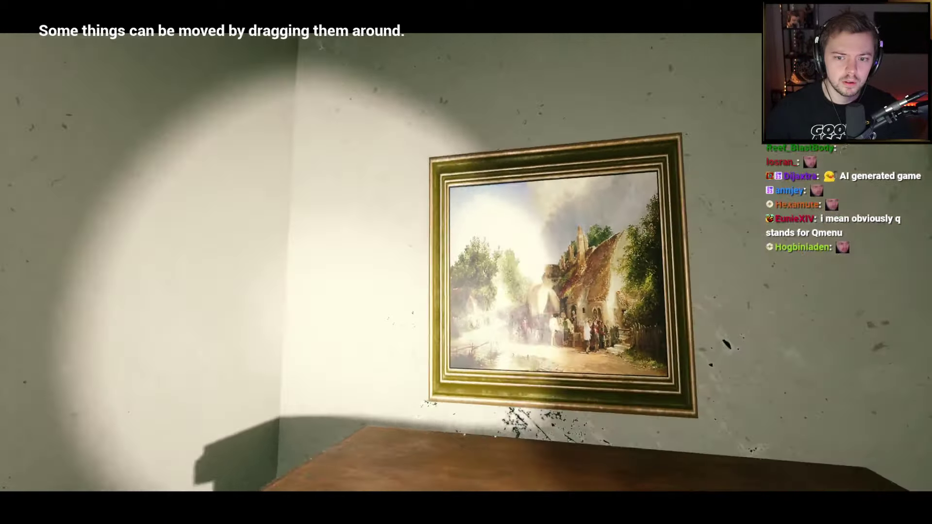
pyautogui.moveTo(467, 262); pyautogui.dragTo(466, 262)
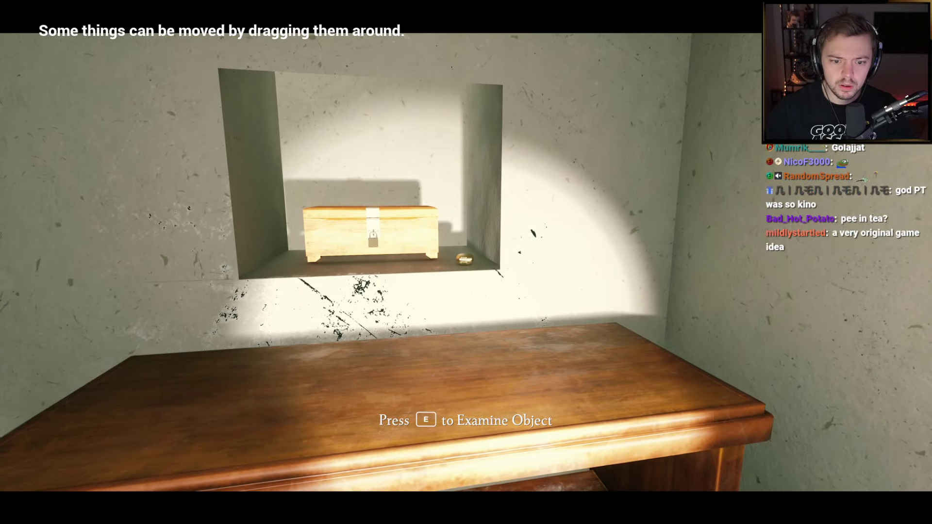
# Examine the brass watch and the concealed Father's box, backing out without opening it.
pyautogui.press('e')
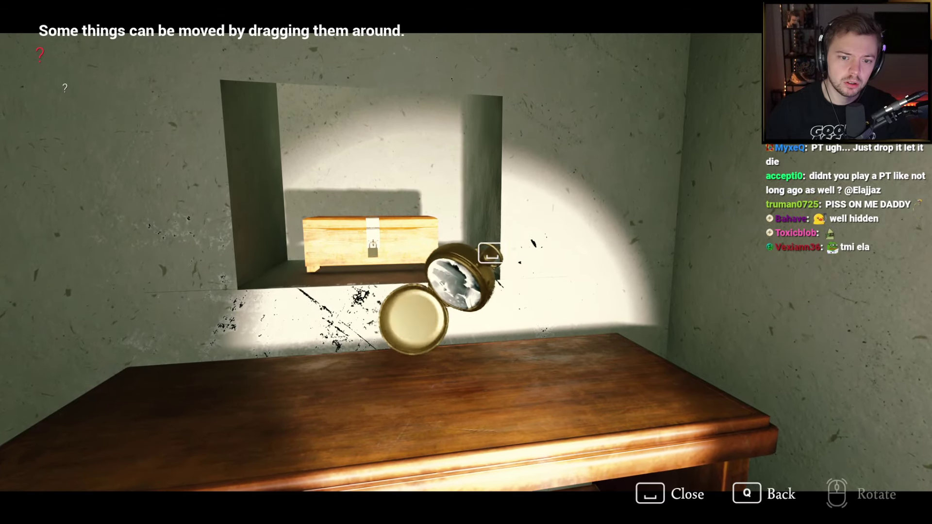
pyautogui.press('space')
pyautogui.press('e')
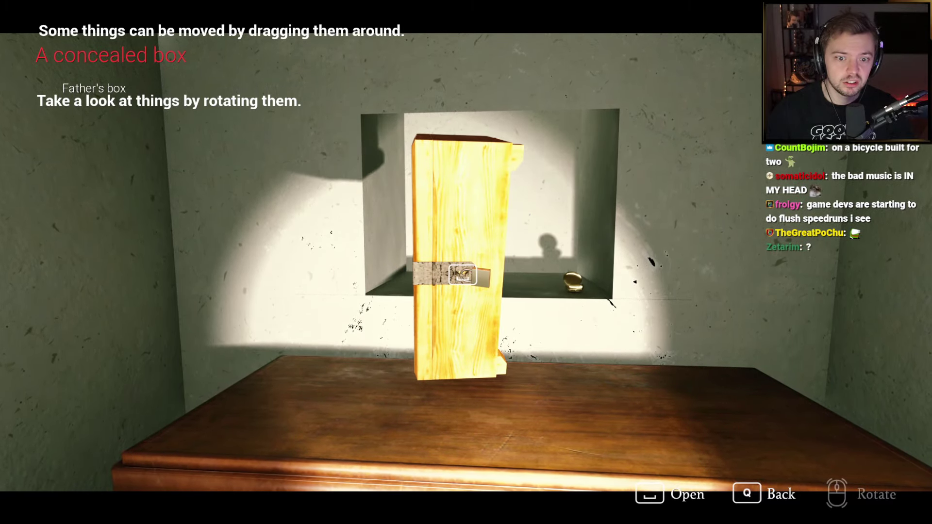
pyautogui.press('space')
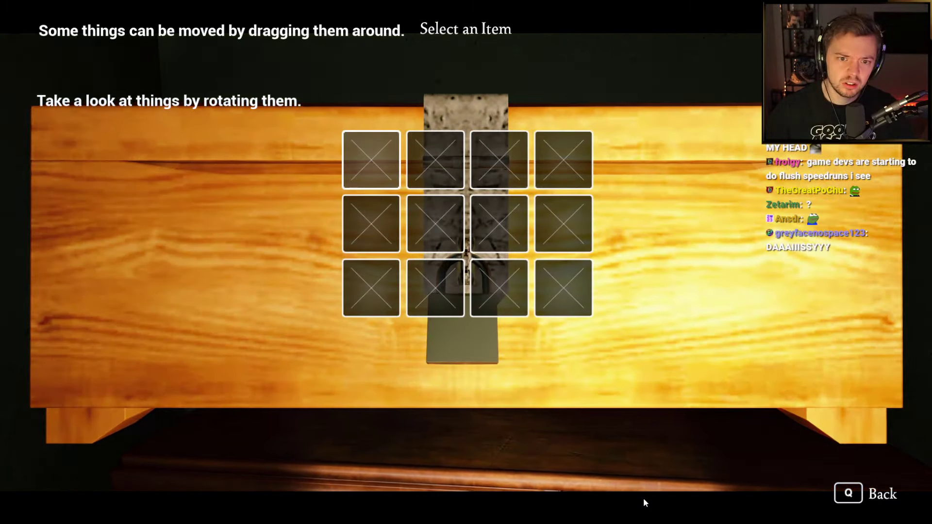
pyautogui.press('q')
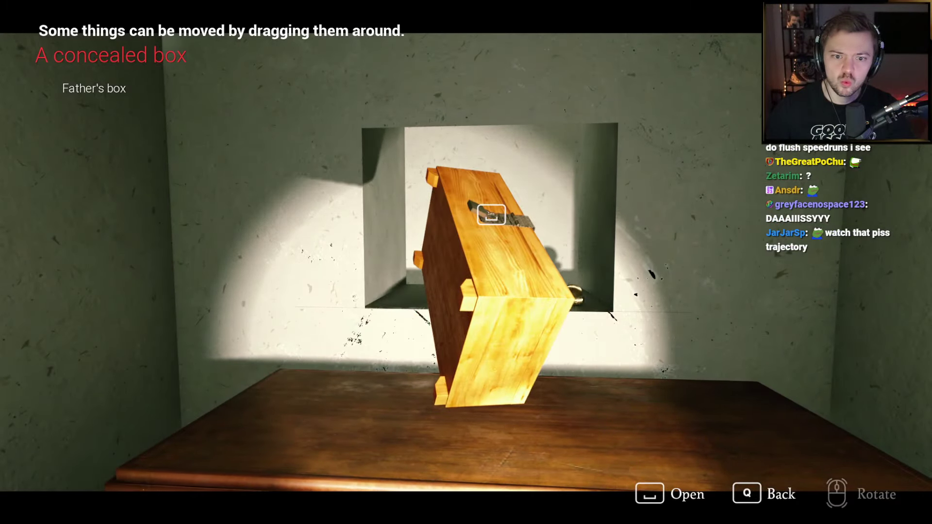
pyautogui.press('q')
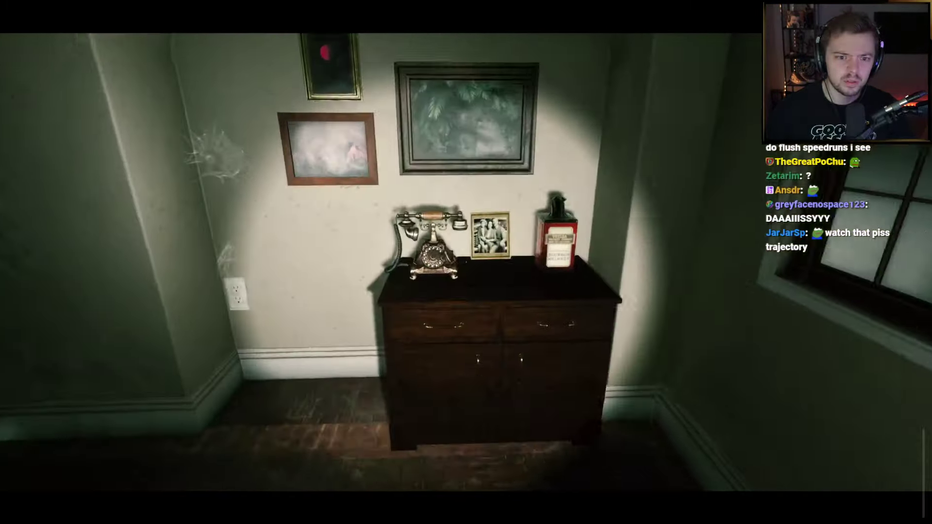
# Examine and collect the Padlock key from the open cabinet drawer.
pyautogui.press('w')
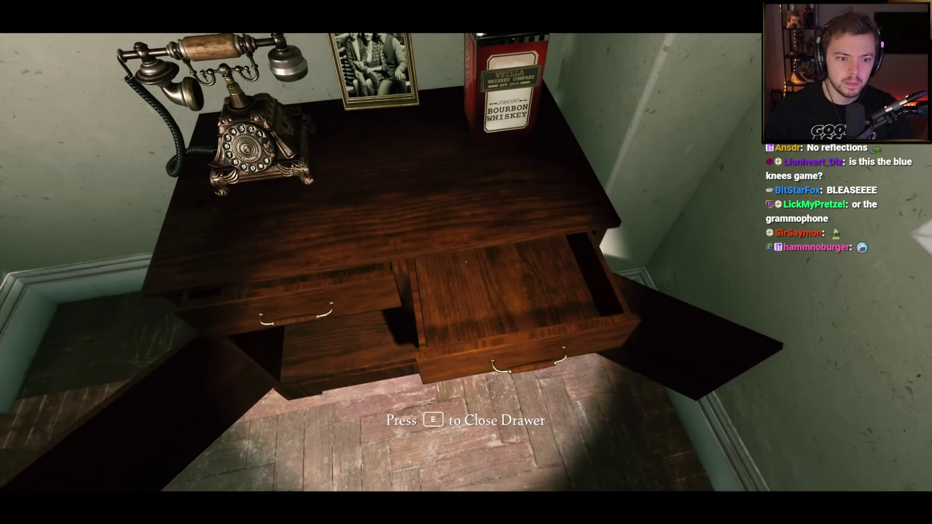
pyautogui.press('e')
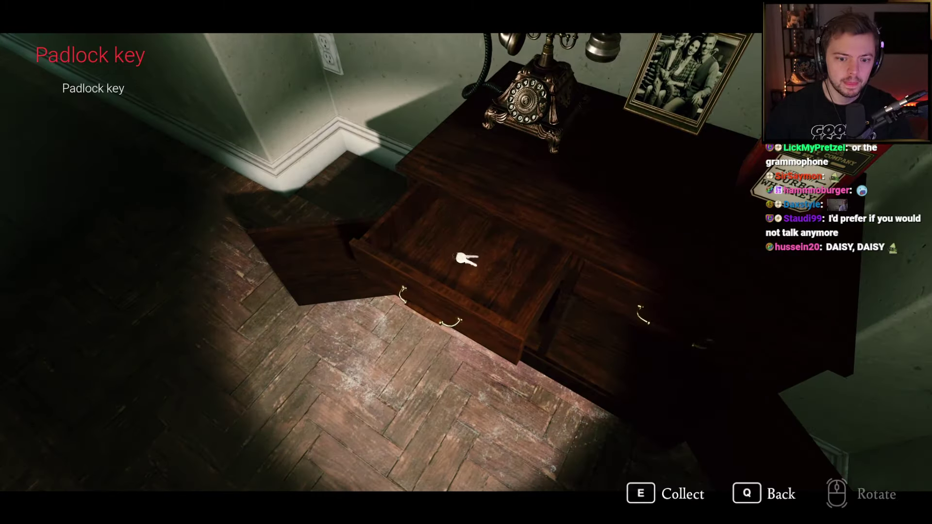
pyautogui.press('e')
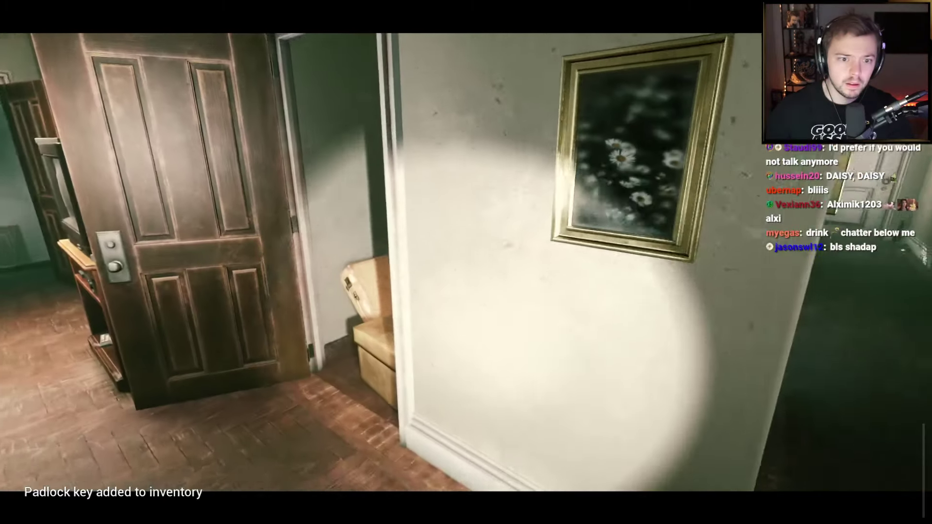
# Unlock Father's box with the Padlock key, take the Fathers Key, and walk down the corridor.
pyautogui.press('e')
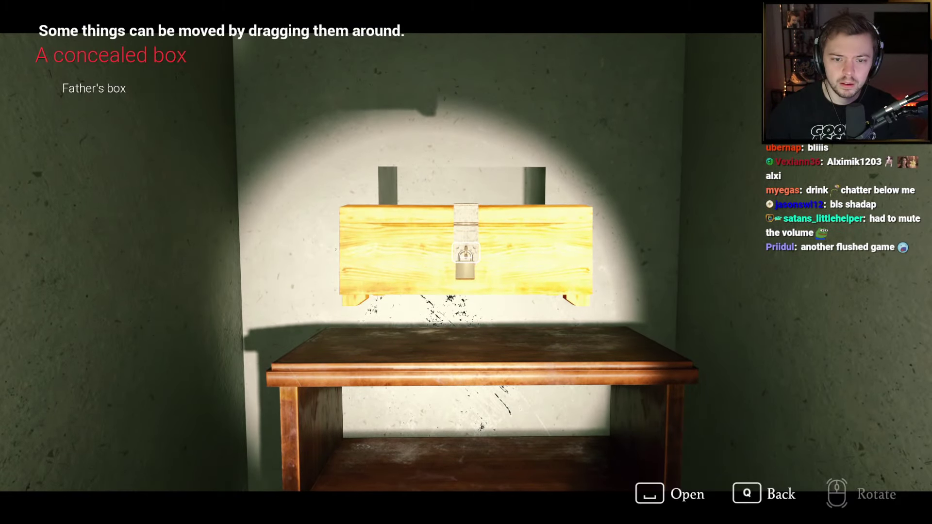
pyautogui.press('space')
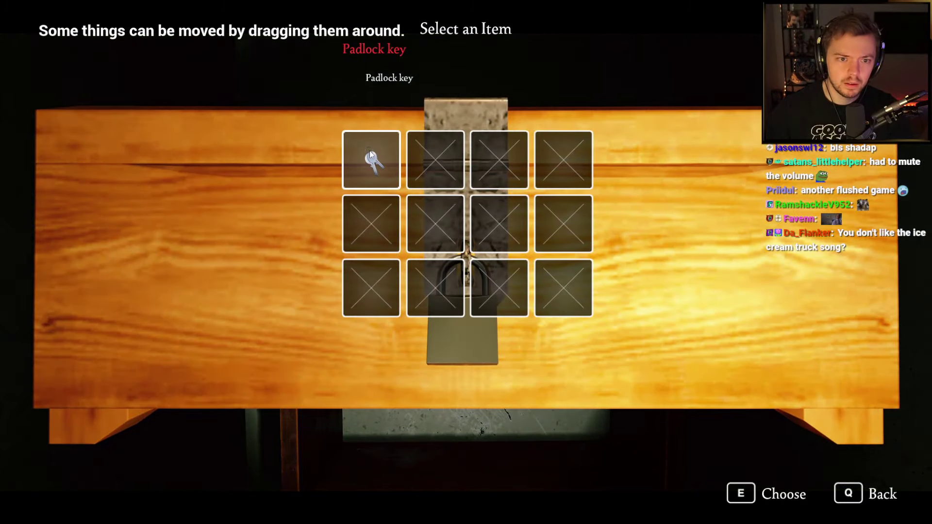
pyautogui.click(371, 162)
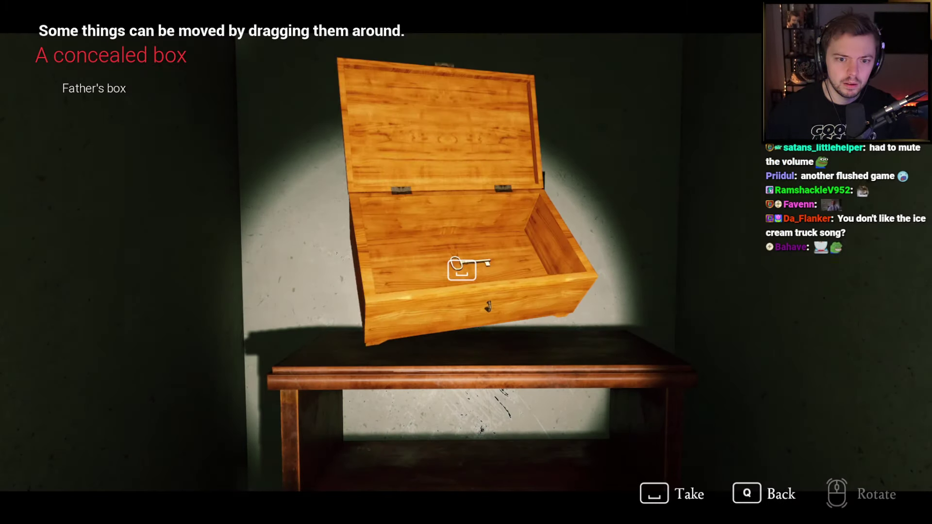
pyautogui.press('space')
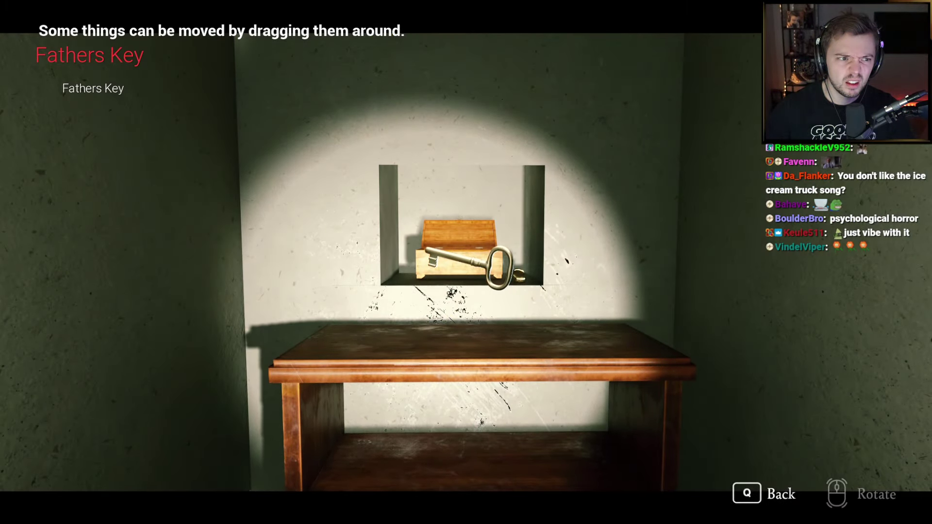
pyautogui.press('q')
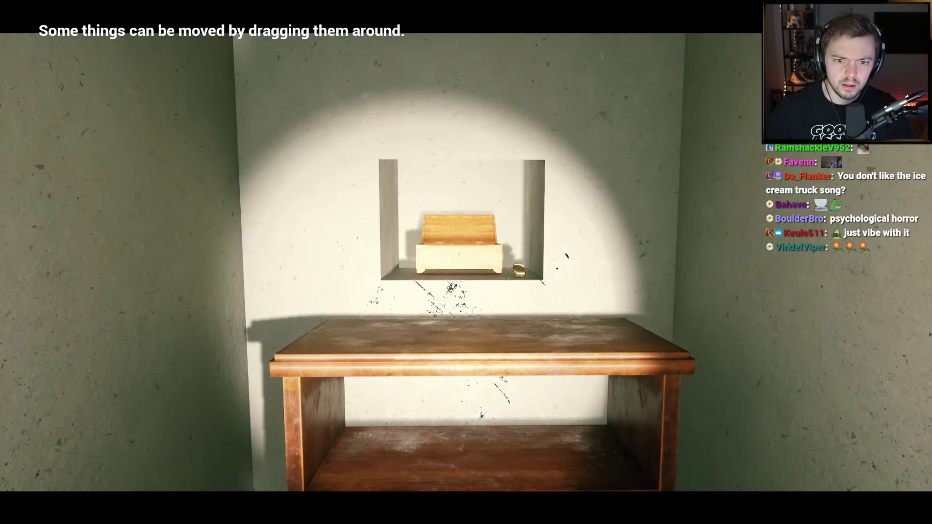
pyautogui.press('w')
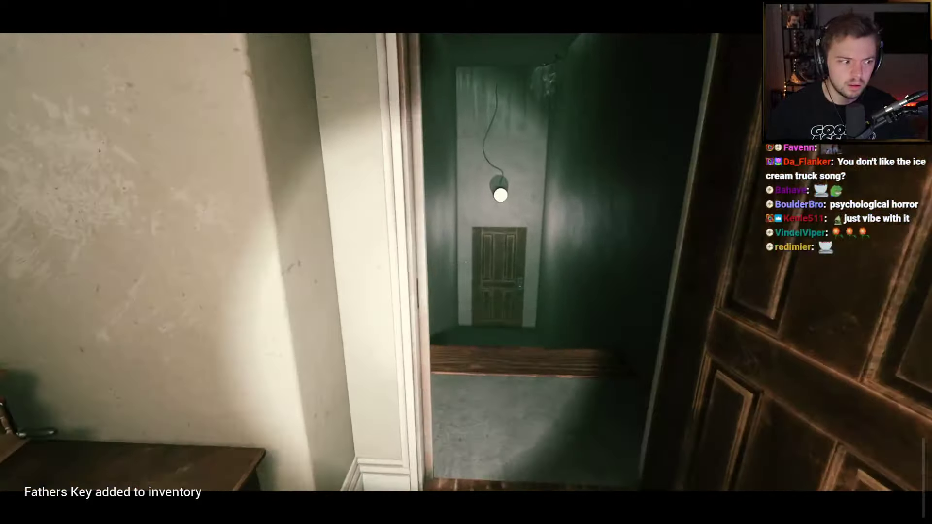
# Open the corridor door, collect the Old Key at the table, and keep the returned letter.
pyautogui.press('e')
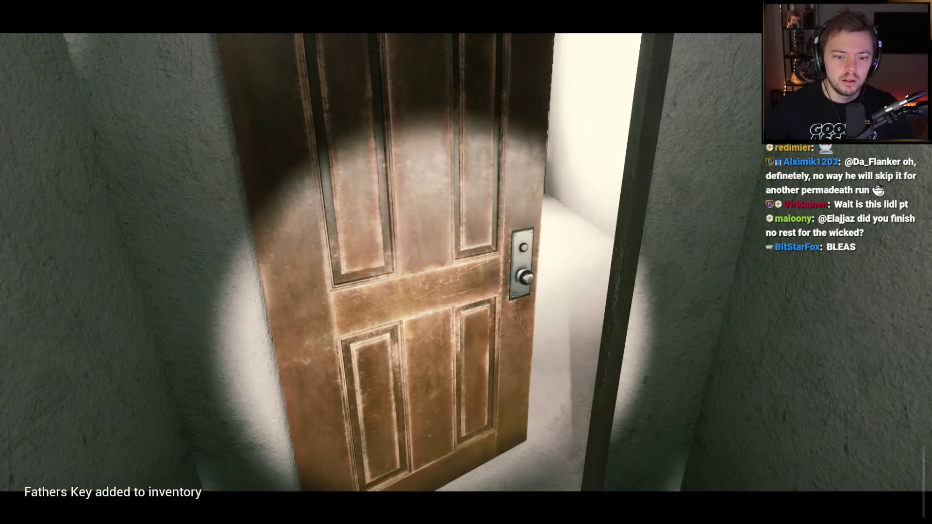
pyautogui.press('w')
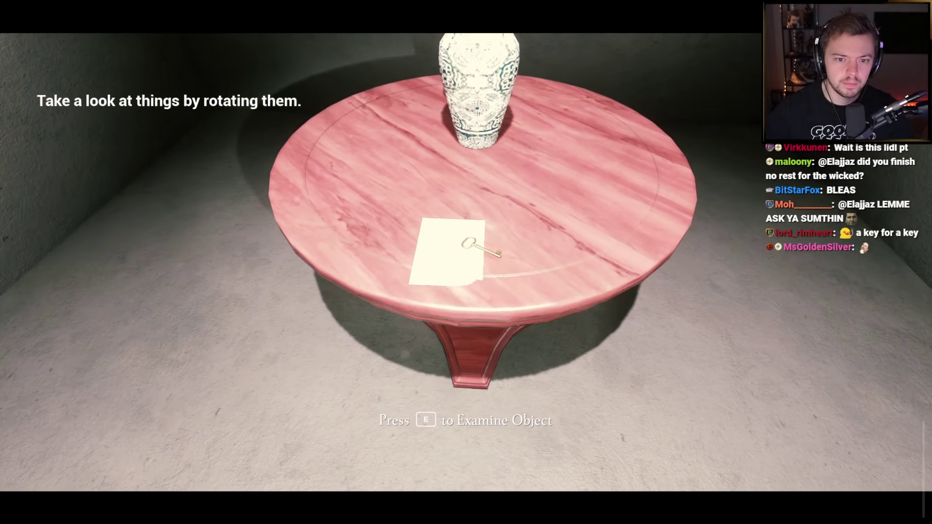
pyautogui.press('e')
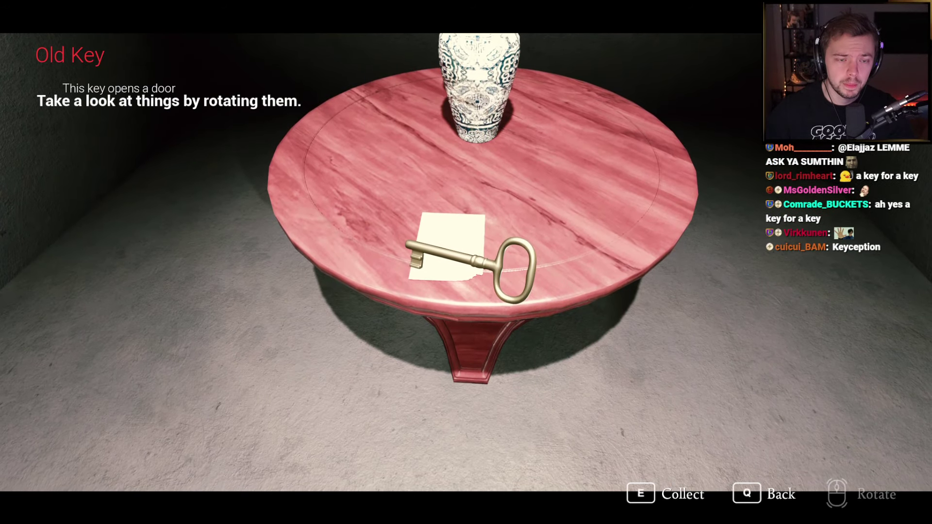
pyautogui.press('e')
pyautogui.press('e')
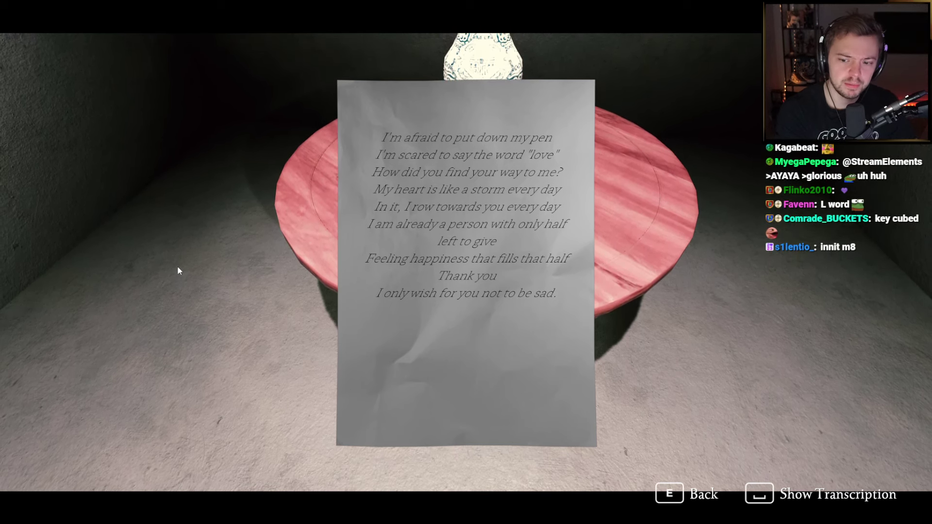
pyautogui.press('e')
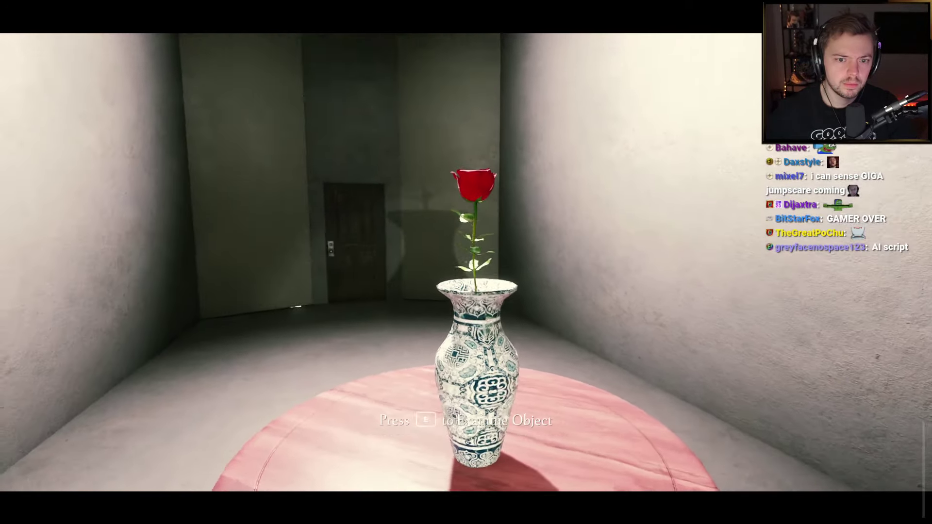
# Pick up the red rose from the patterned vase, then set SFX Volume from 73 to 46.
pyautogui.press('e')
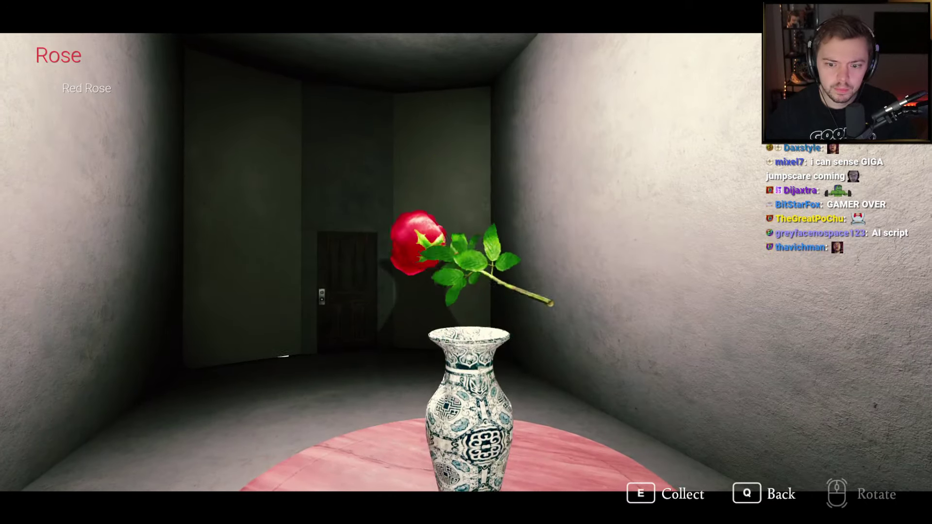
pyautogui.press('e')
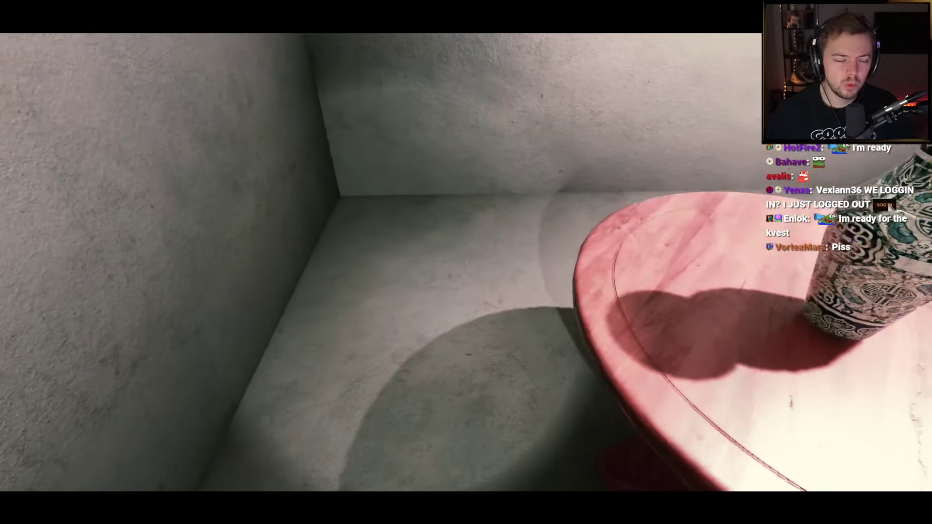
pyautogui.press('Escape')
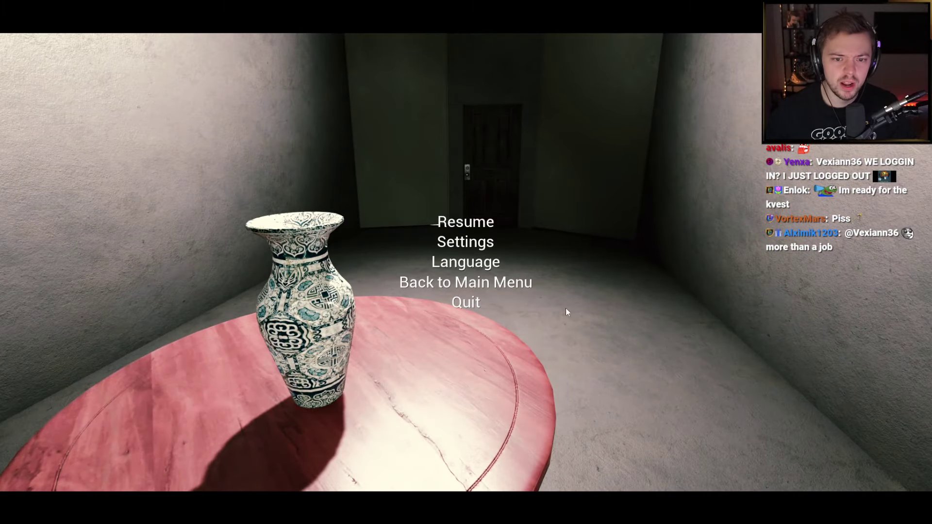
pyautogui.click(475, 245)
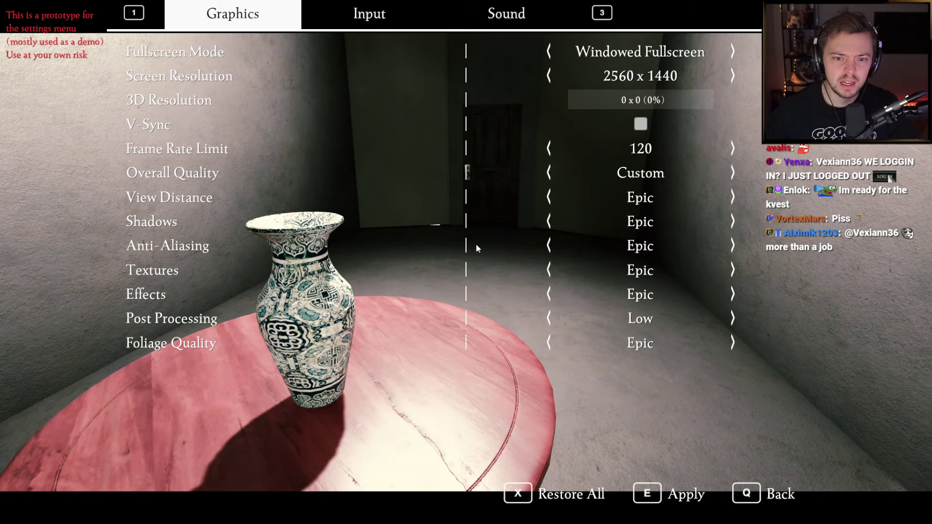
pyautogui.click(518, 19)
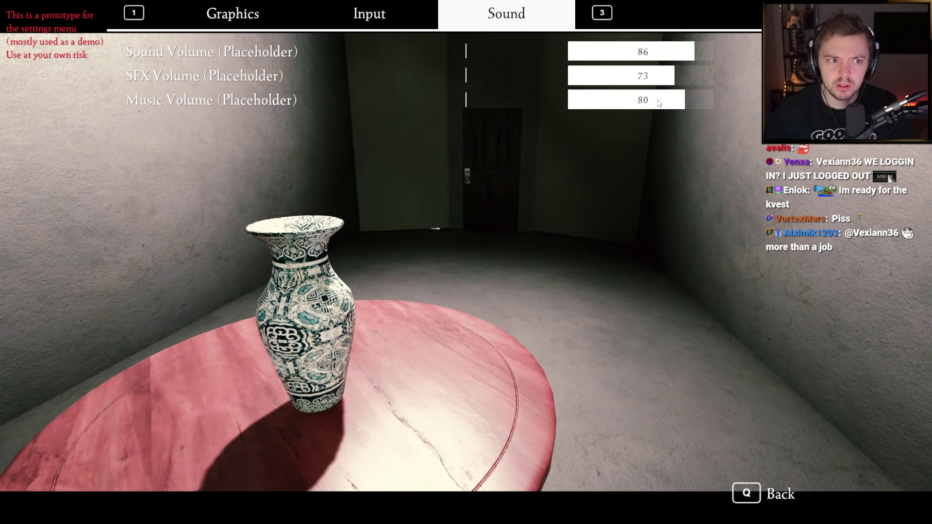
pyautogui.moveTo(654, 82); pyautogui.dragTo(638, 86)
pyautogui.click(747, 494)
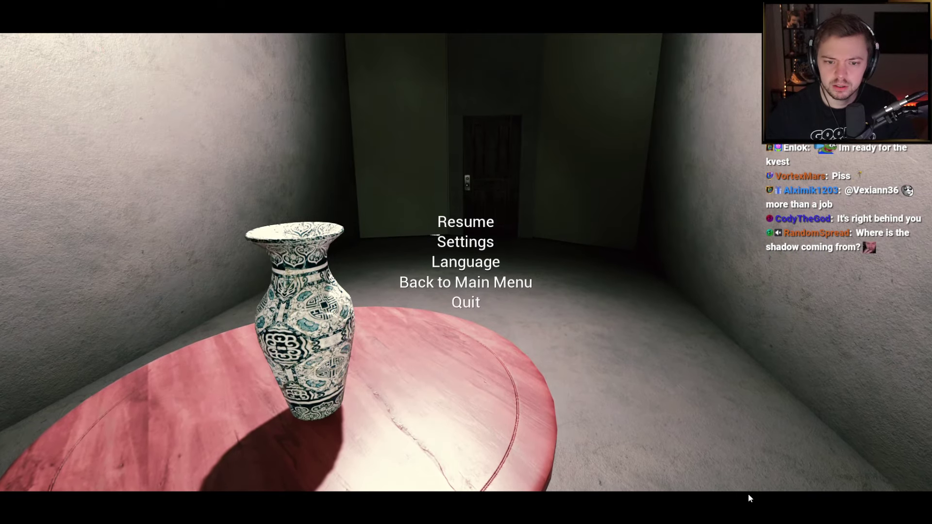
pyautogui.press('Escape')
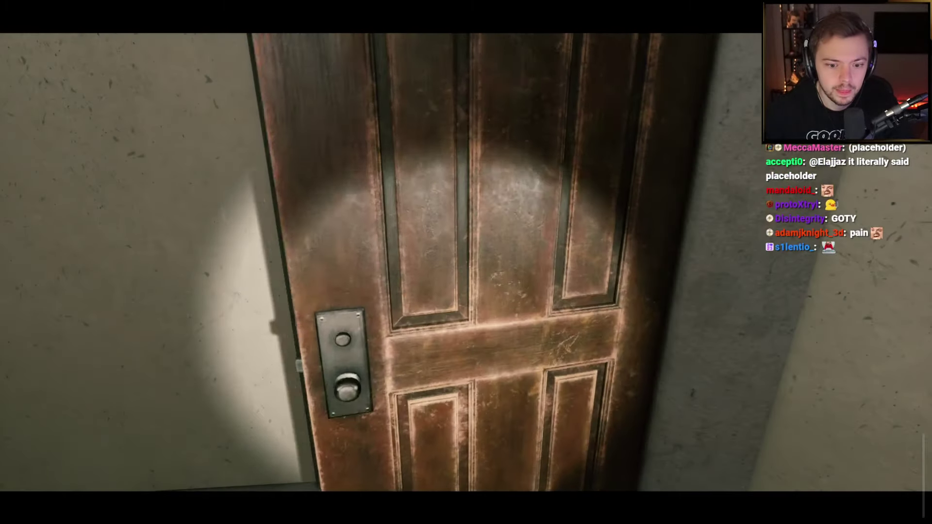
# Open the worn wooden door onto the staircase.
pyautogui.press('e')
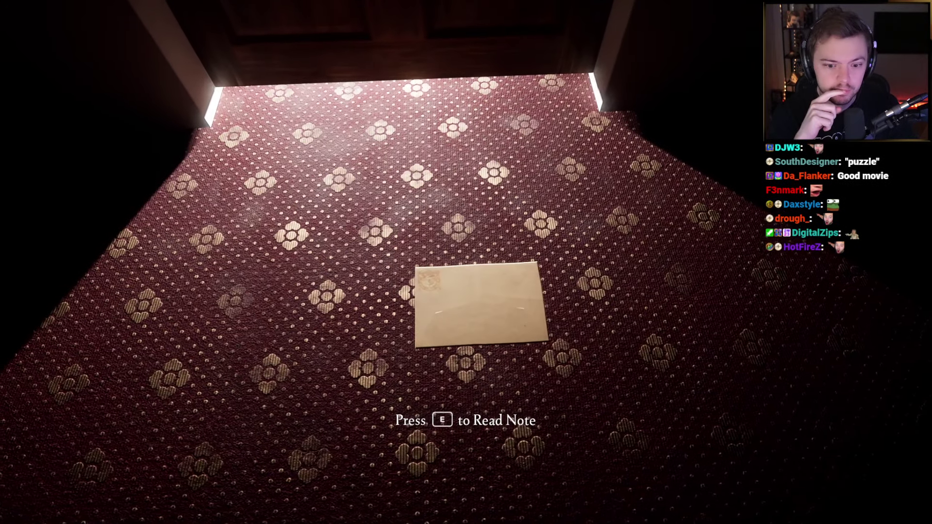
# Read the ownership transfer deed, view its transcription, and file it in documents.
pyautogui.press('e')
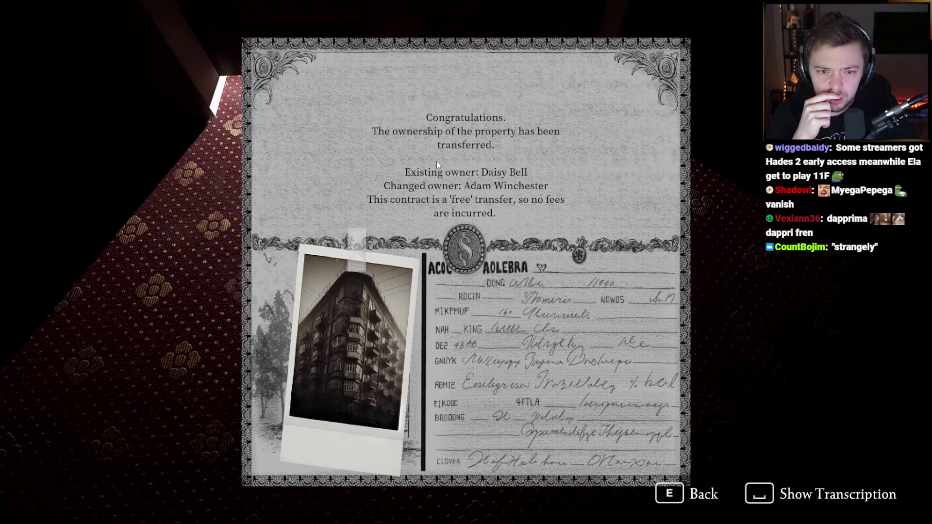
pyautogui.press('space')
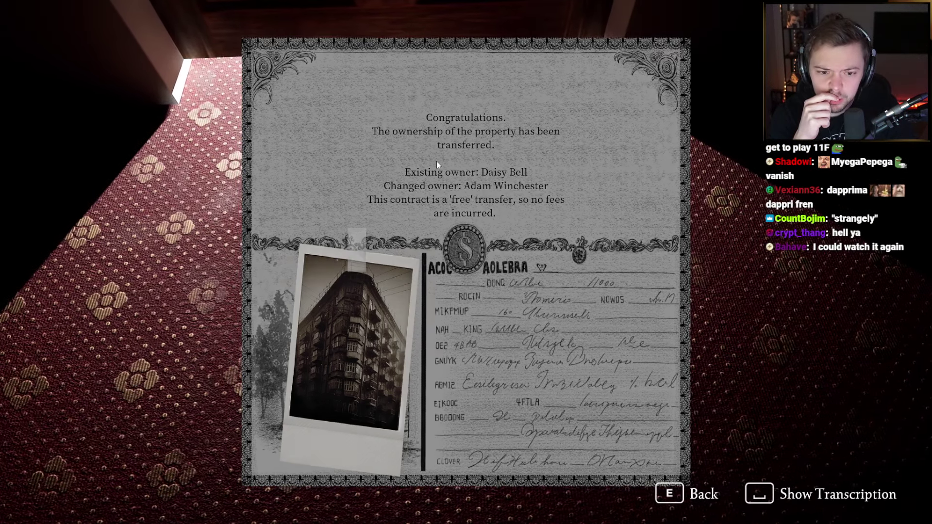
pyautogui.press('space')
pyautogui.press('e')
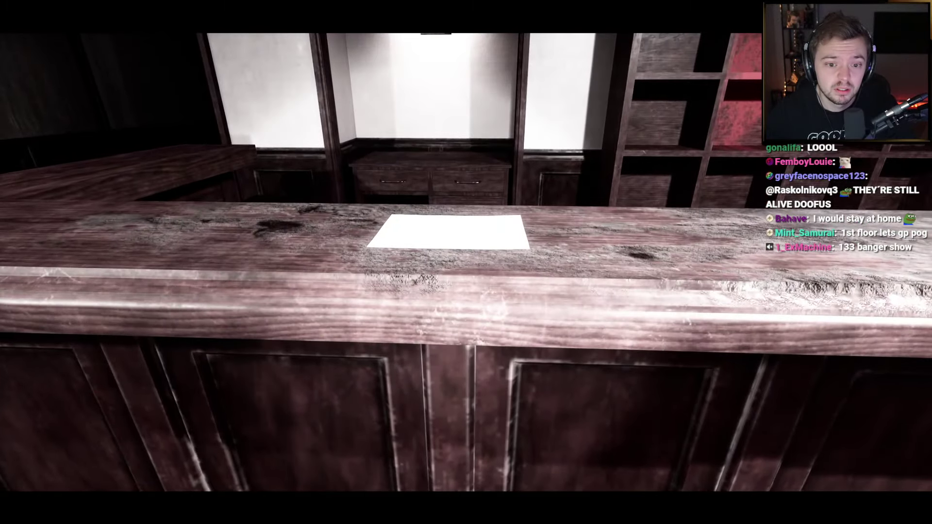
# Keep the counter's water bill Reminder, then walk the tiled corridors toward the elevator.
pyautogui.press('e')
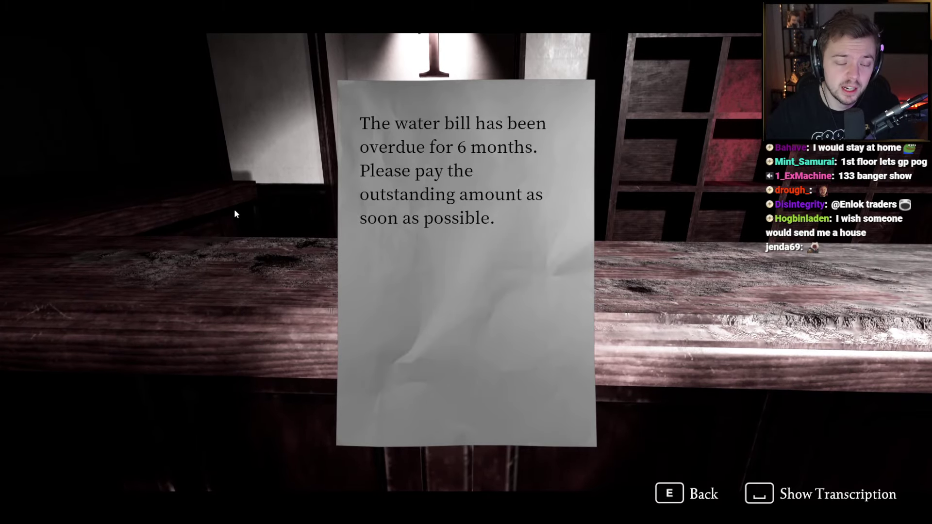
pyautogui.press('e')
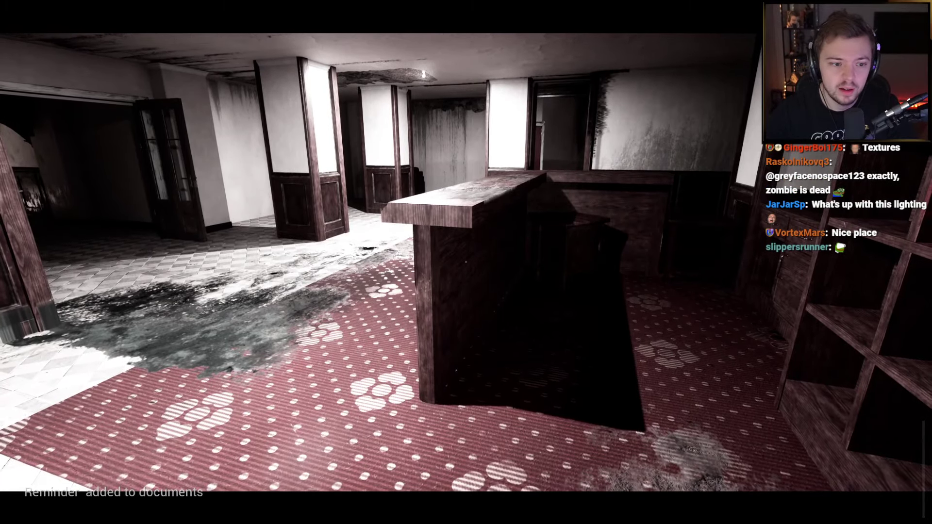
pyautogui.press('w')
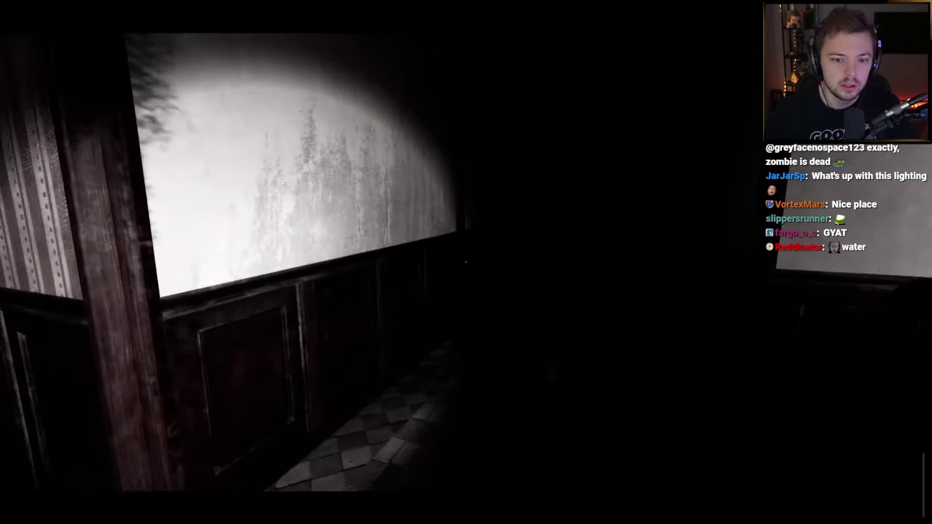
pyautogui.press('w')
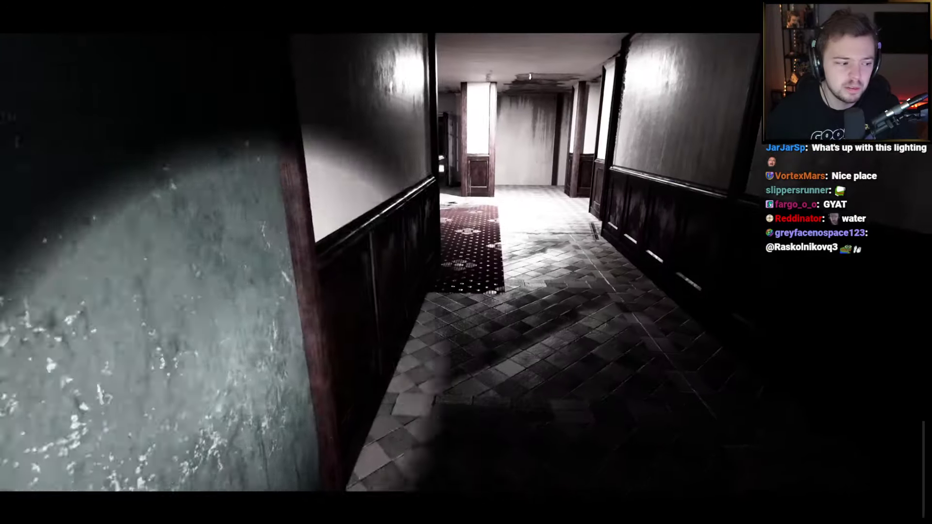
pyautogui.press('w')
pyautogui.press('w')
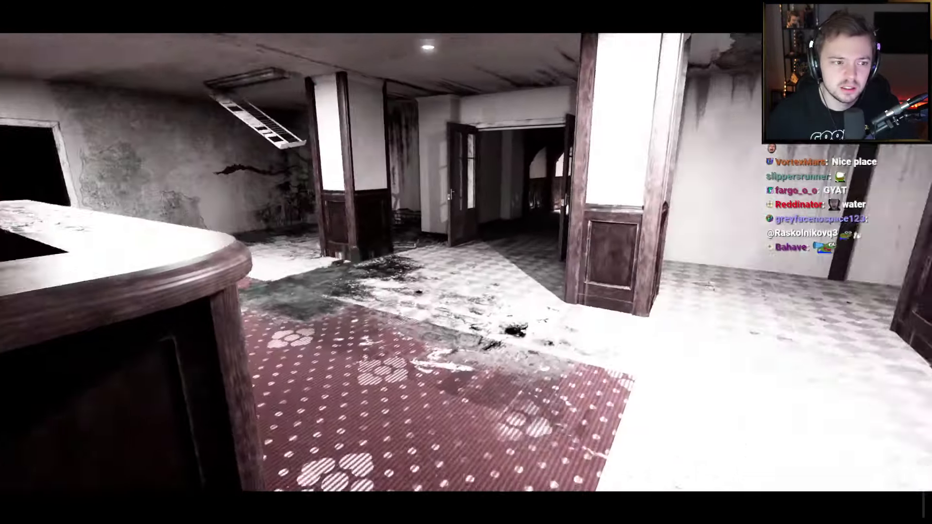
pyautogui.press('w')
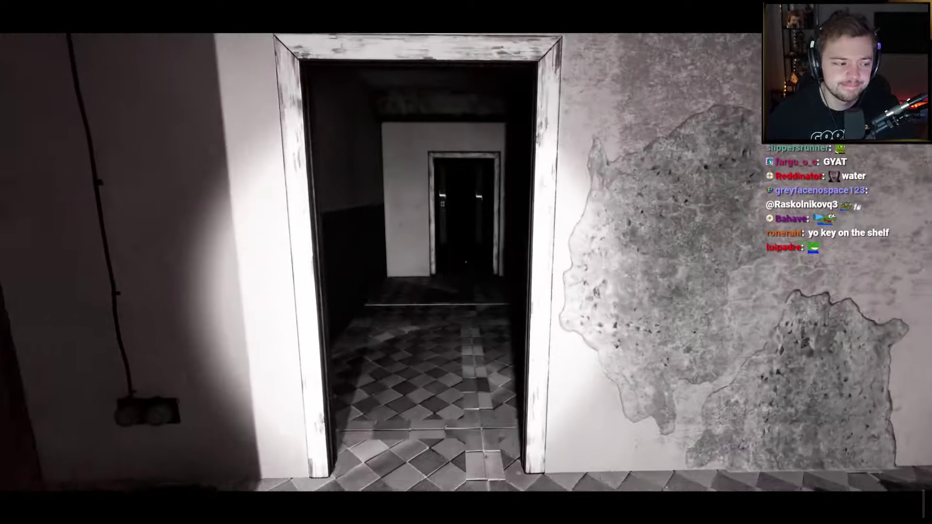
pyautogui.press('w')
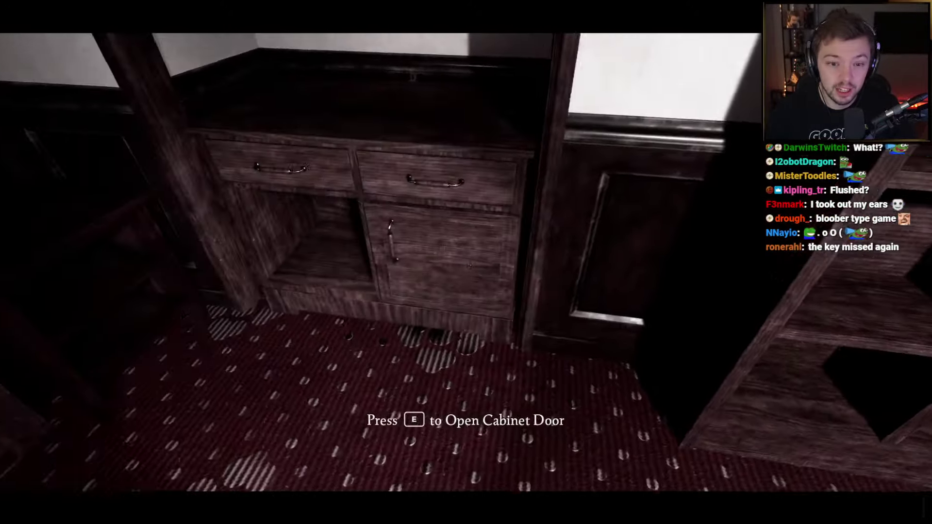
# Take the green key from the cabinet drawer and the Blue Door key from the shelf.
pyautogui.press('e')
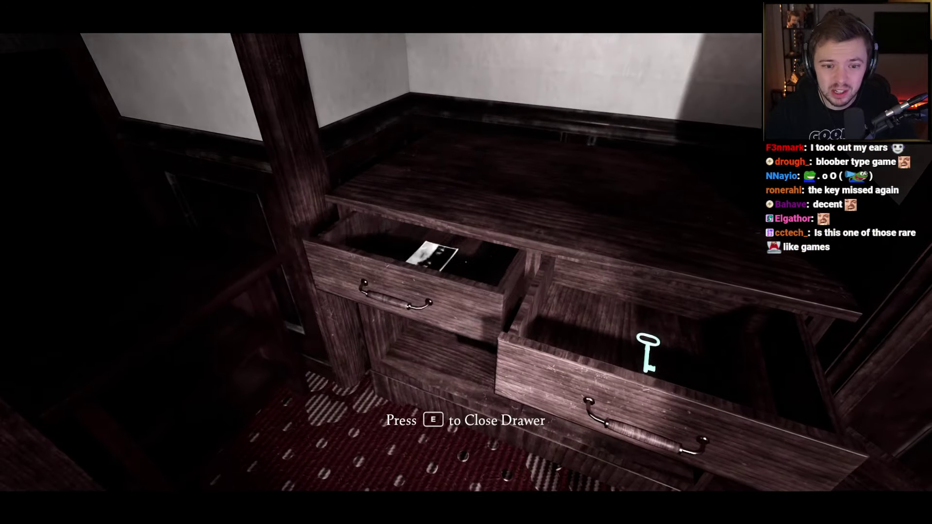
pyautogui.press('w')
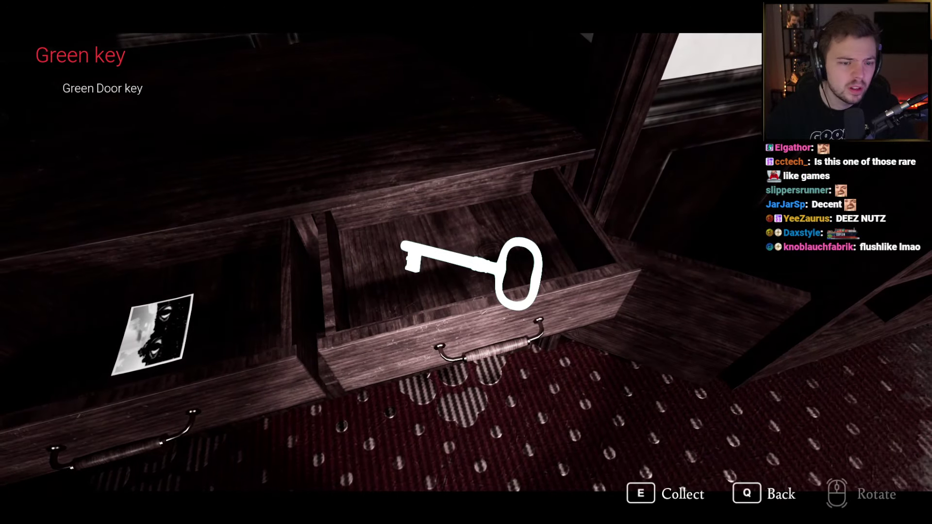
pyautogui.press('e')
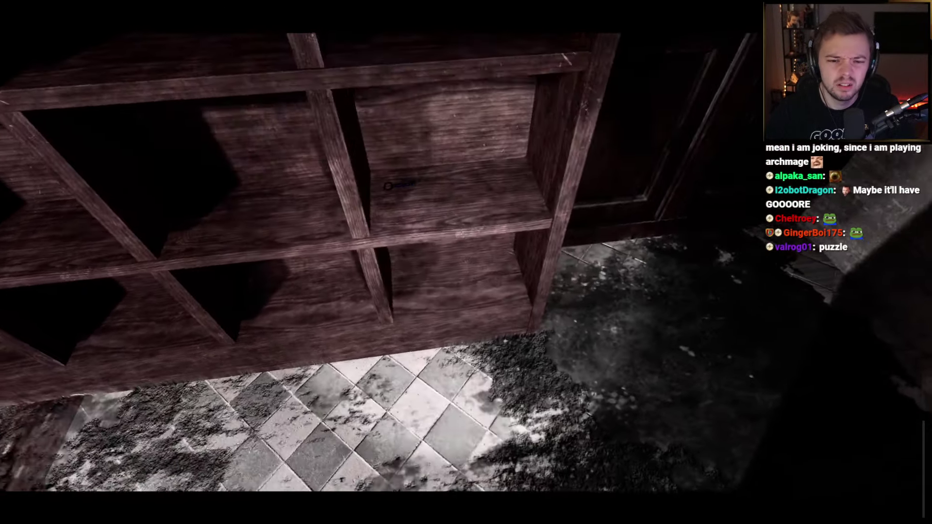
pyautogui.press('e')
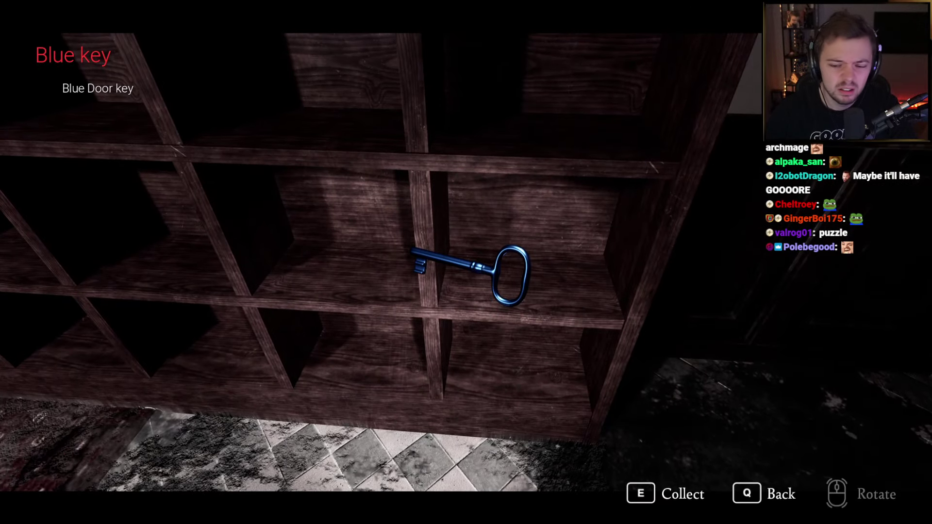
pyautogui.press('e')
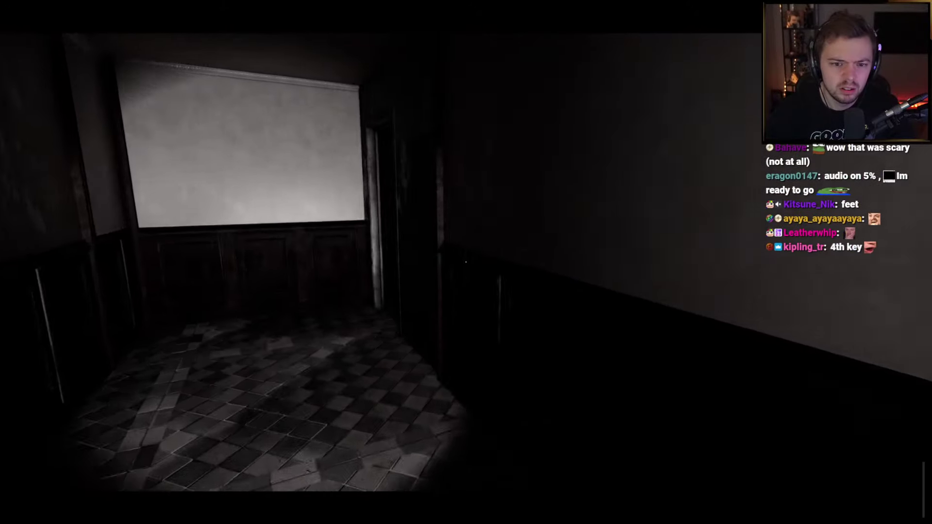
# Enter the dark corridor, take the desk's red key, and open 'Troublesome neighbors'.
pyautogui.press('e')
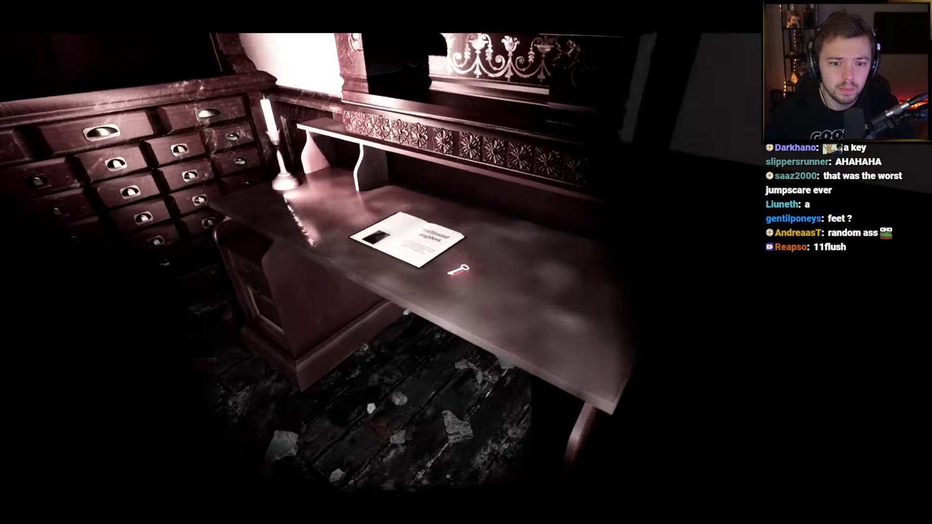
pyautogui.press('e')
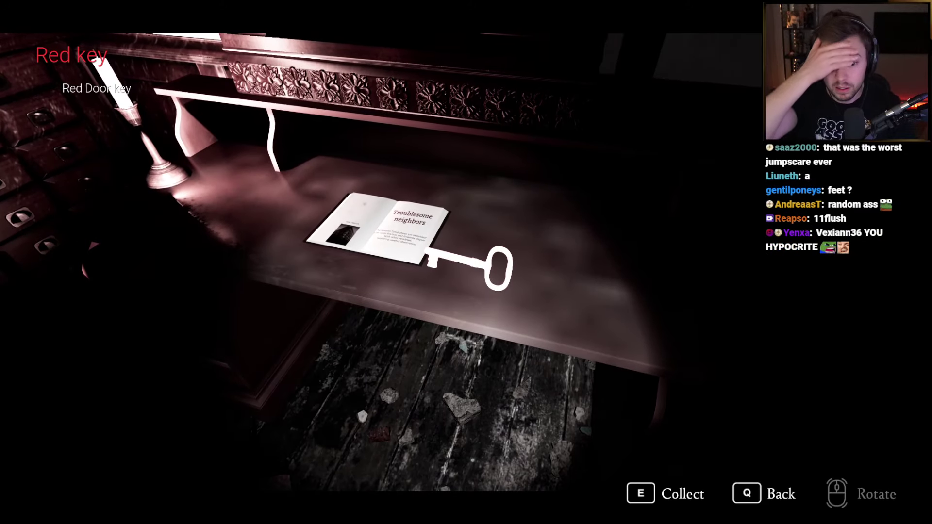
pyautogui.press('e')
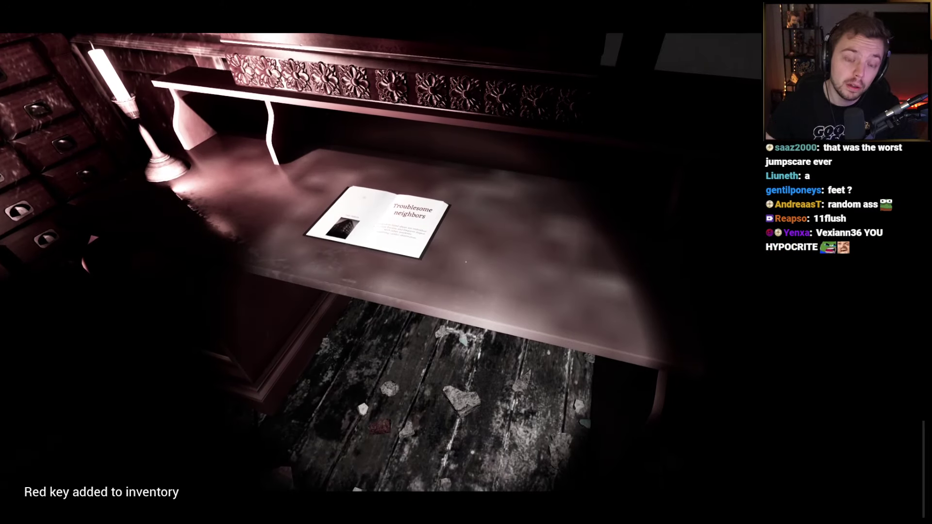
pyautogui.press('e')
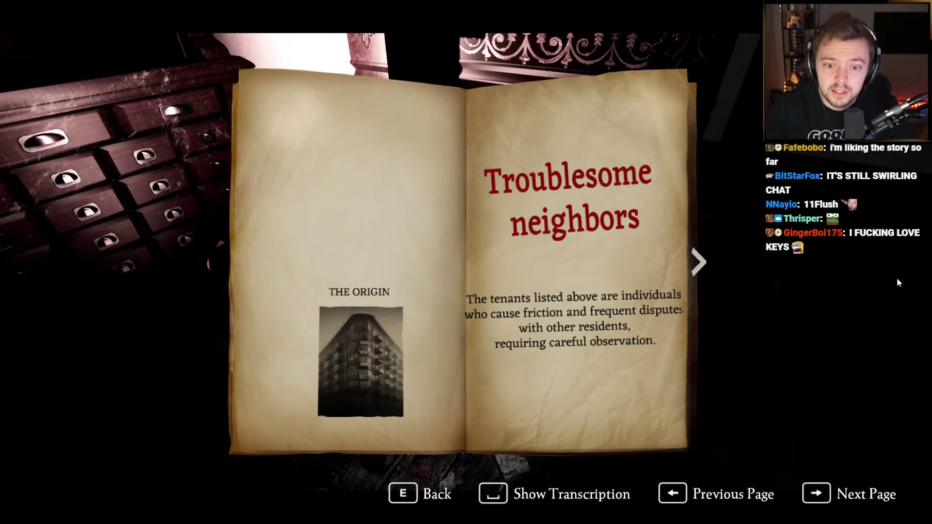
# Page through profiles of Dansdail, kevin, Susanne, Hans, the Three Kids and Henry.
pyautogui.click(699, 263)
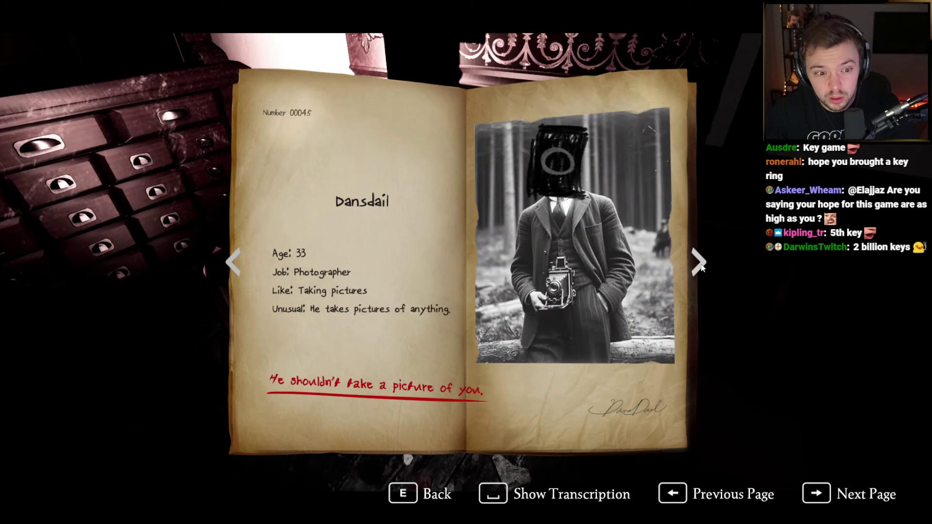
pyautogui.click(700, 264)
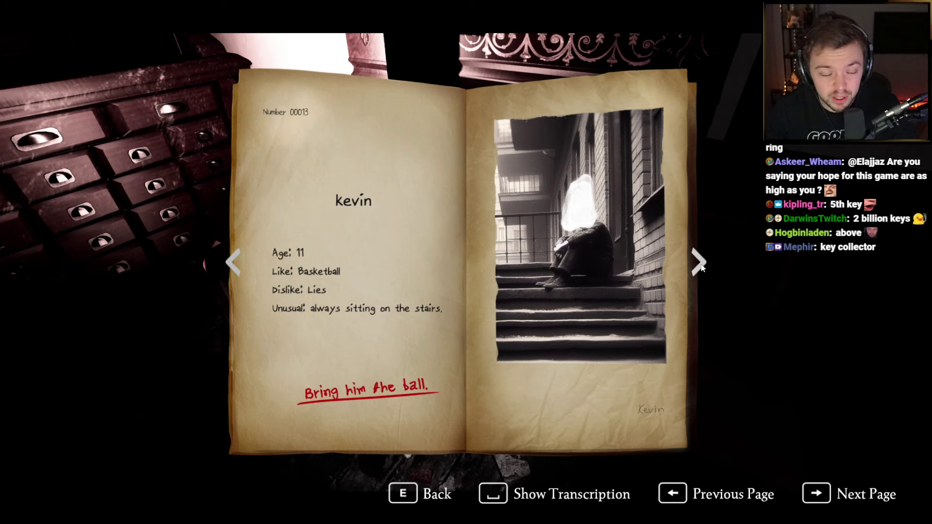
pyautogui.click(700, 265)
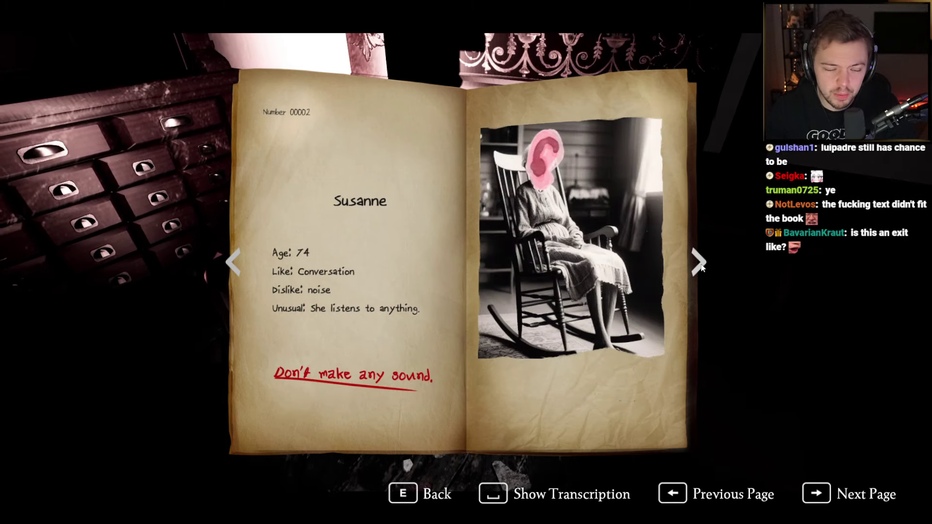
pyautogui.click(699, 264)
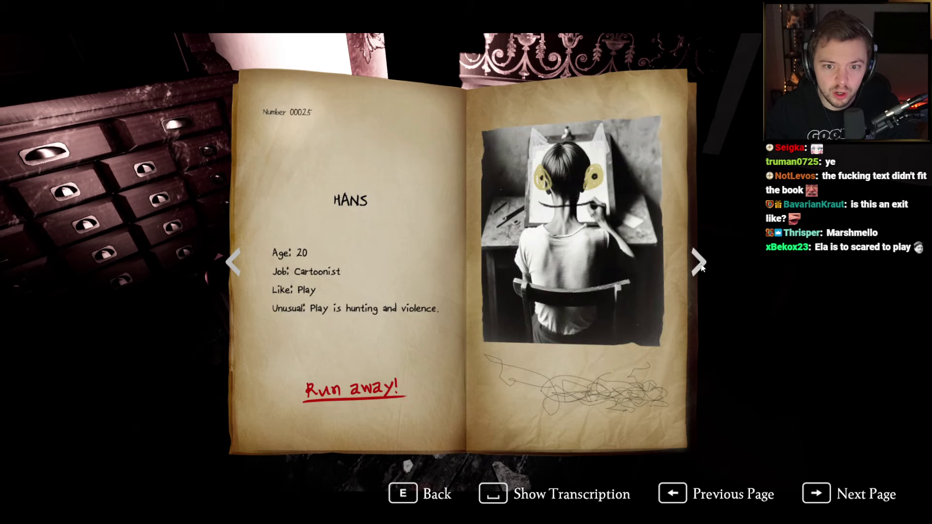
pyautogui.click(700, 264)
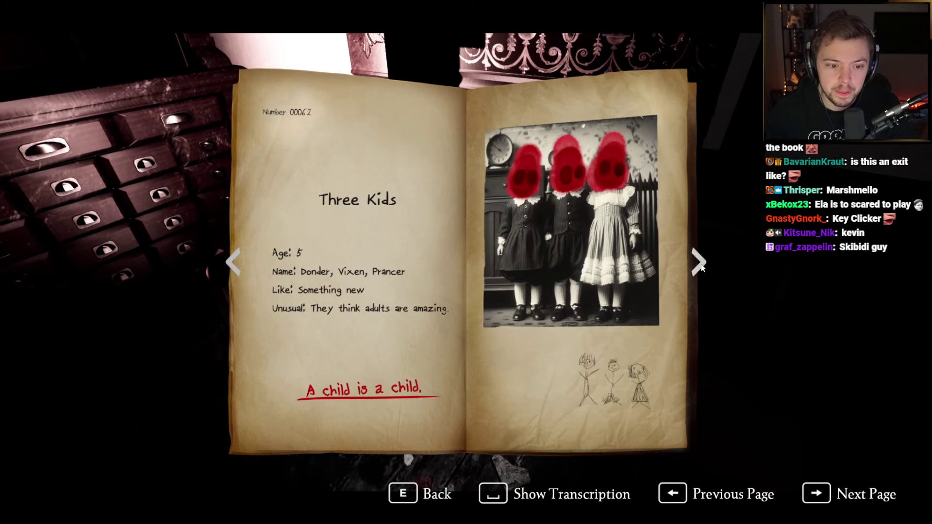
pyautogui.click(700, 263)
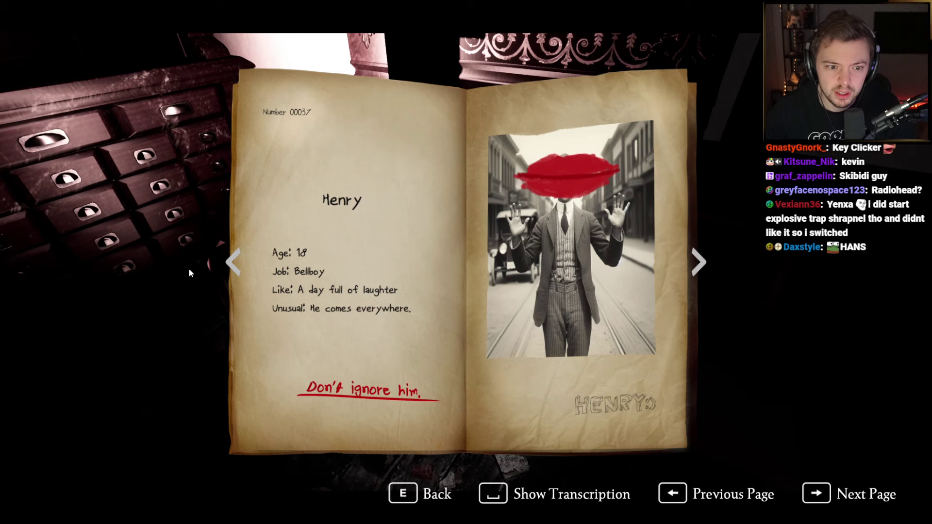
# Page back to the book's opening page and close the document book.
pyautogui.click(231, 262)
pyautogui.click(232, 262)
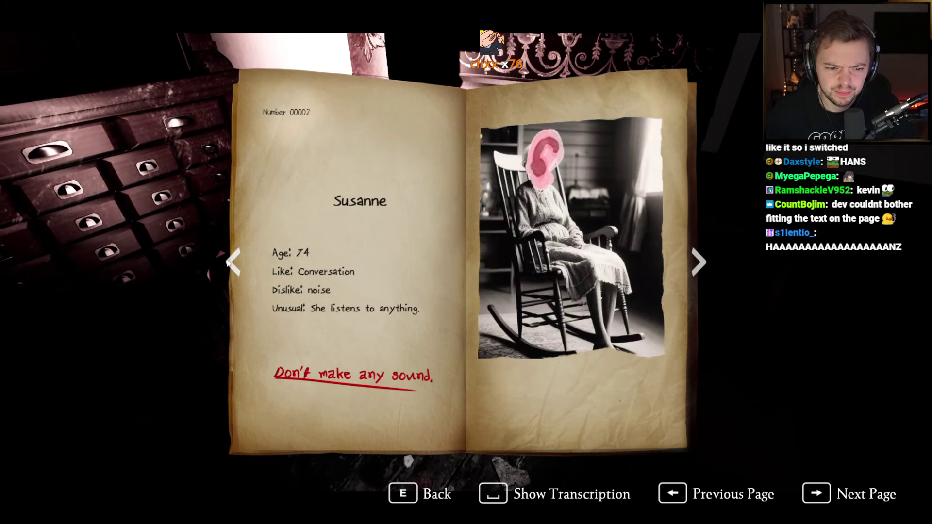
pyautogui.click(232, 262)
pyautogui.click(232, 262)
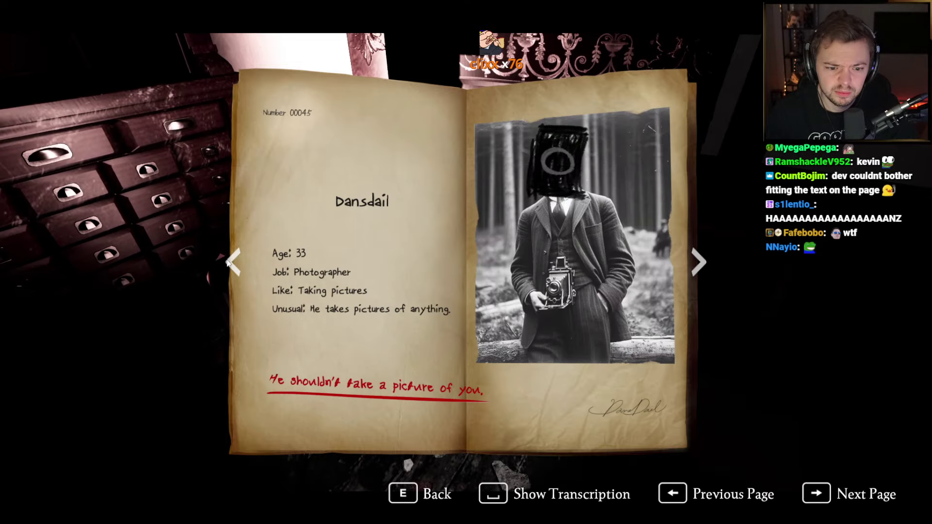
pyautogui.press('e')
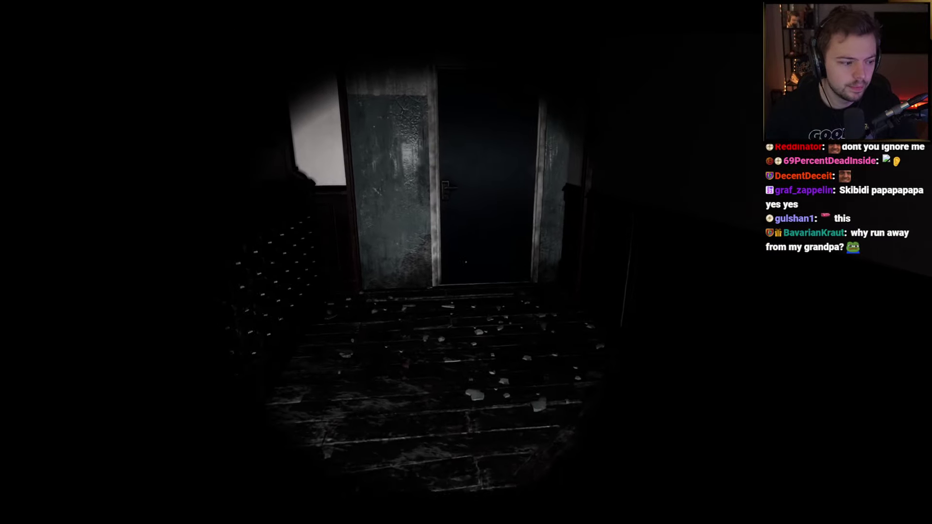
# Walk through the lobby, read the chair note, and take the wastebasket's green key.
pyautogui.press('e')
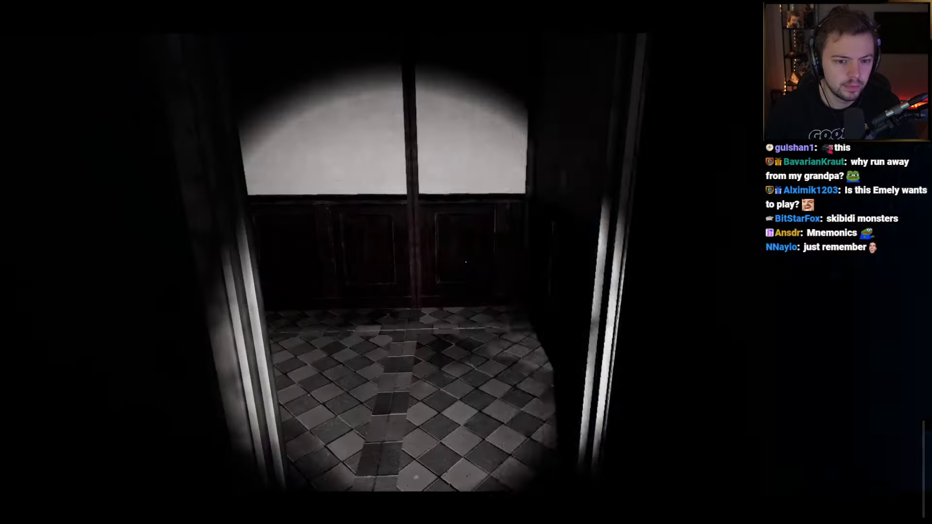
pyautogui.press('w')
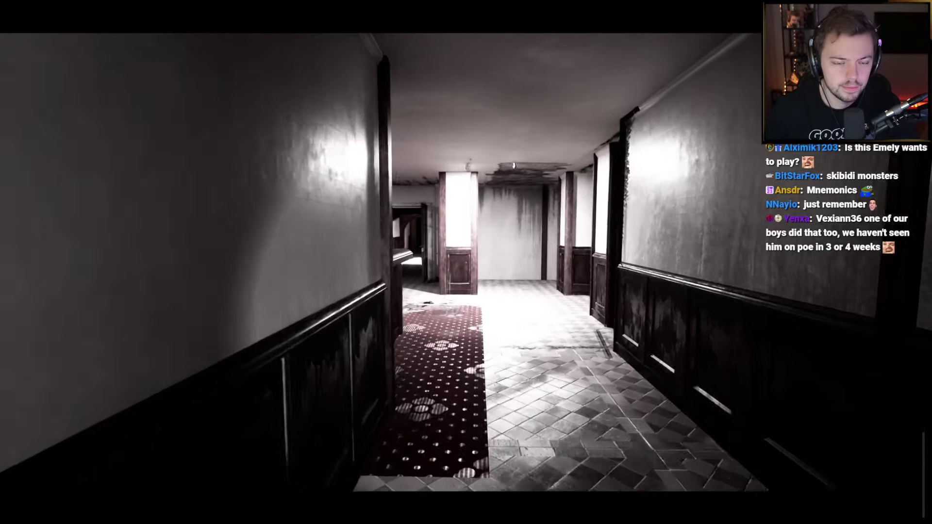
pyautogui.press('w')
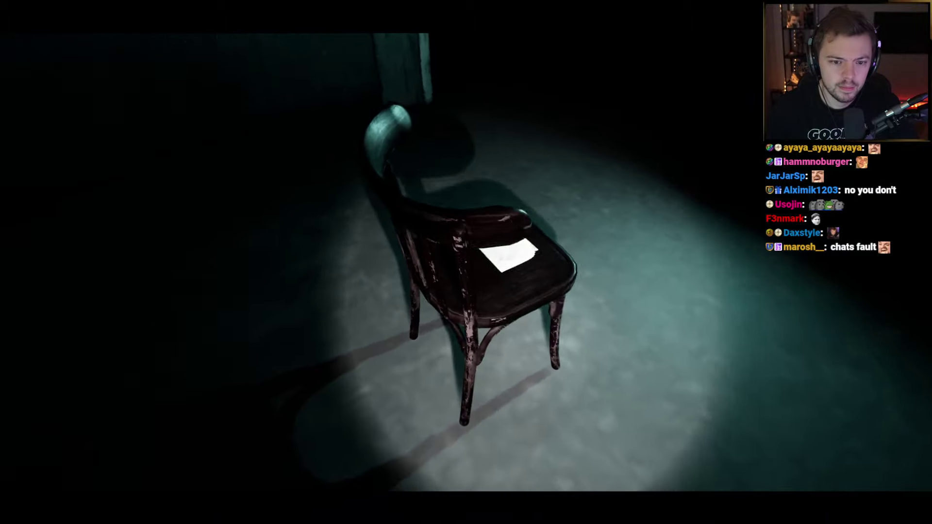
pyautogui.press('e')
pyautogui.press('e')
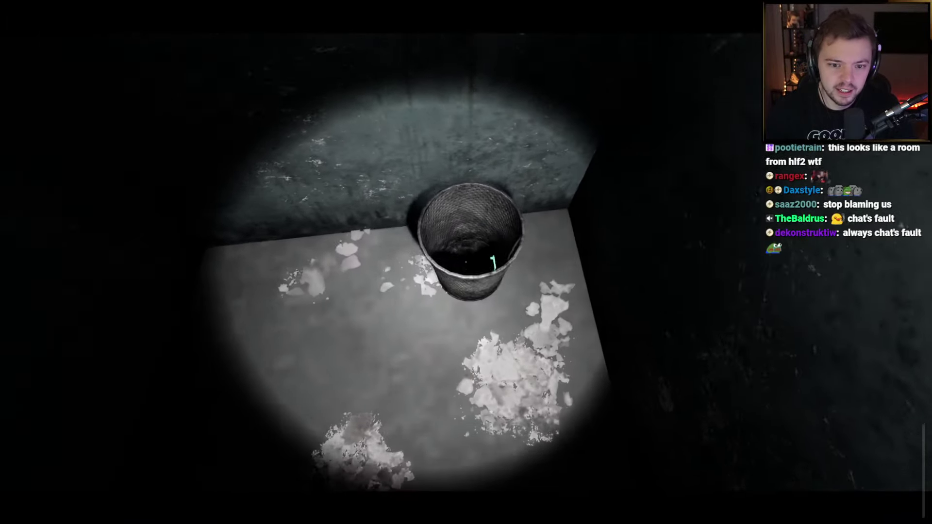
pyautogui.press('e')
pyautogui.press('e')
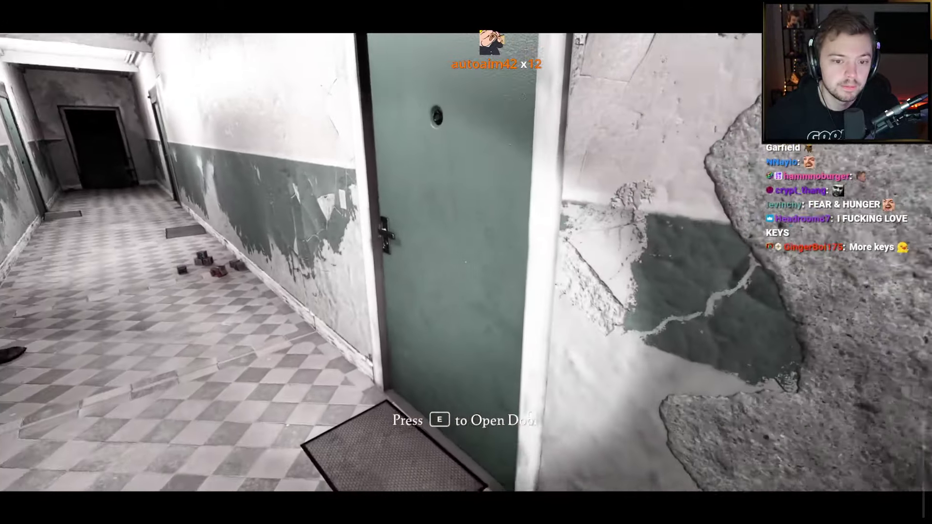
# Pass the green door and inspect the barred gate's combination padlock, then back out.
pyautogui.press('e')
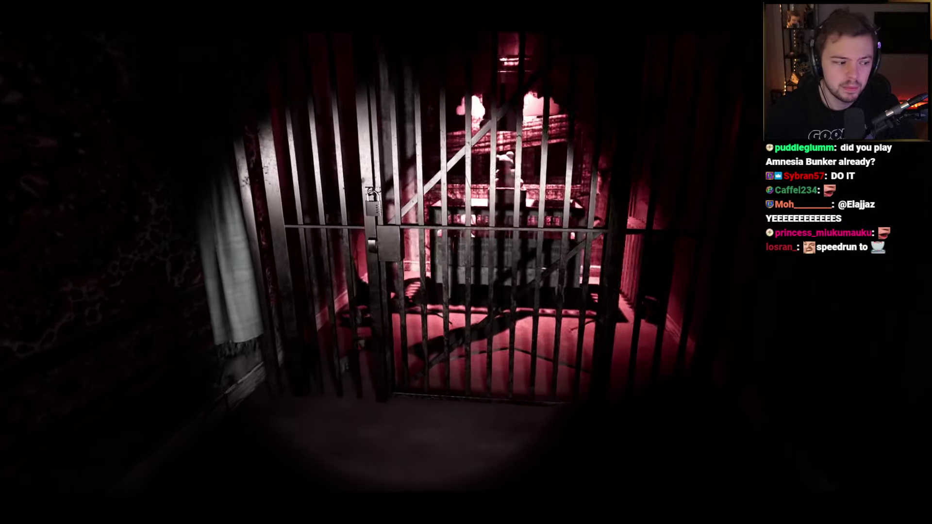
pyautogui.press('e')
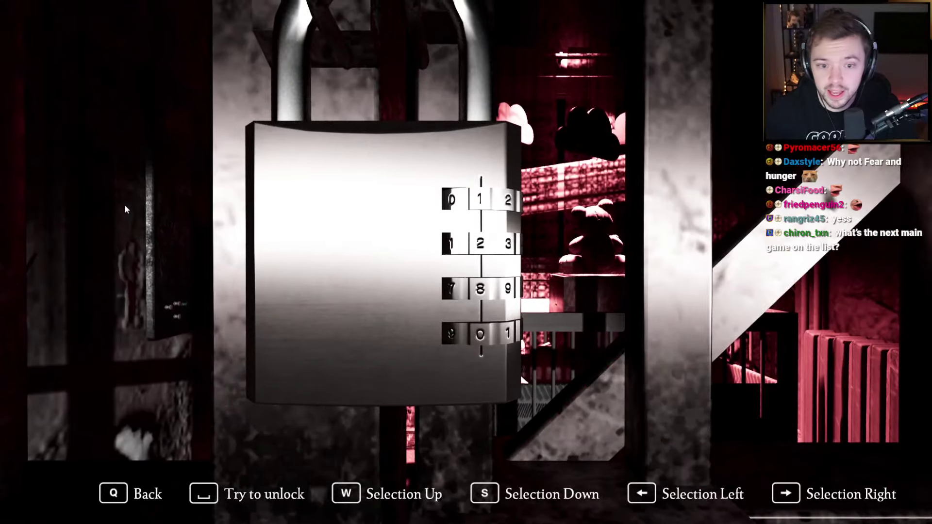
pyautogui.press('q')
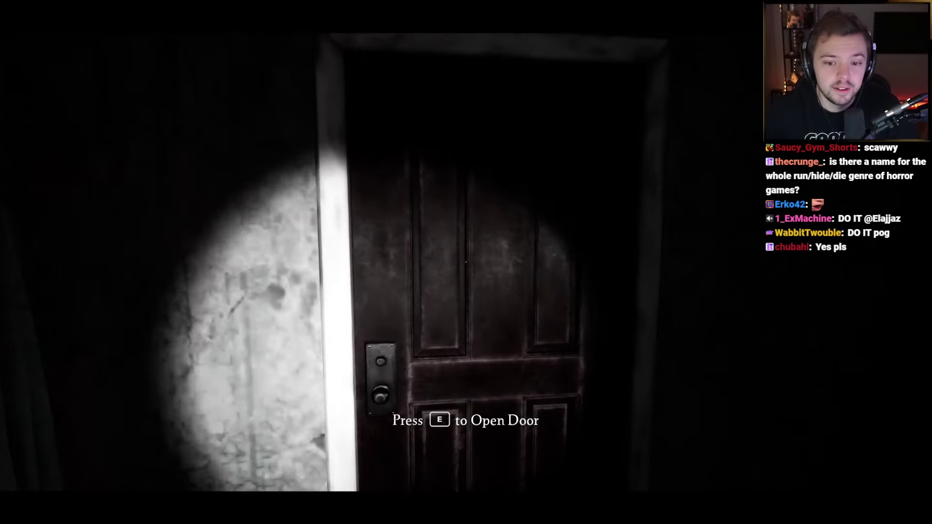
# Search the bedroom dresser drawer's old key and file Room 203 Note 1.
pyautogui.press('e')
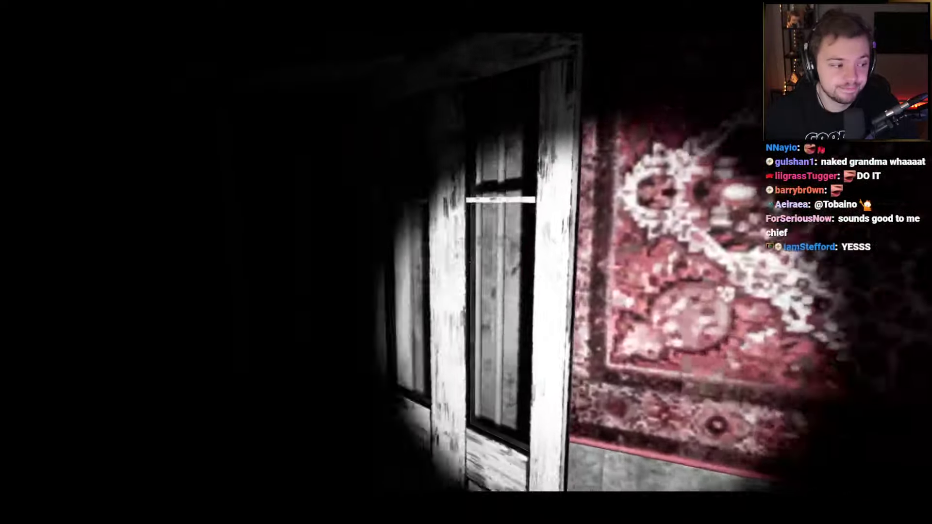
pyautogui.press('w')
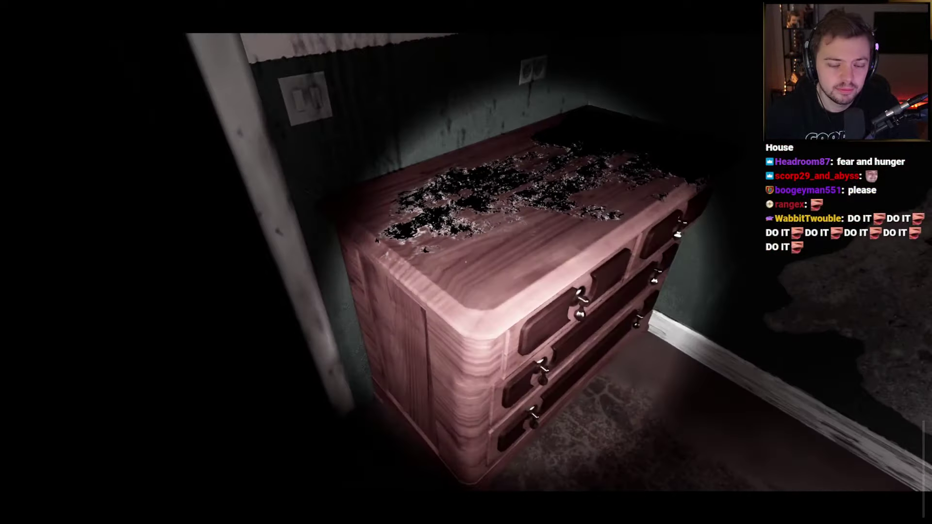
pyautogui.press('e')
pyautogui.press('e')
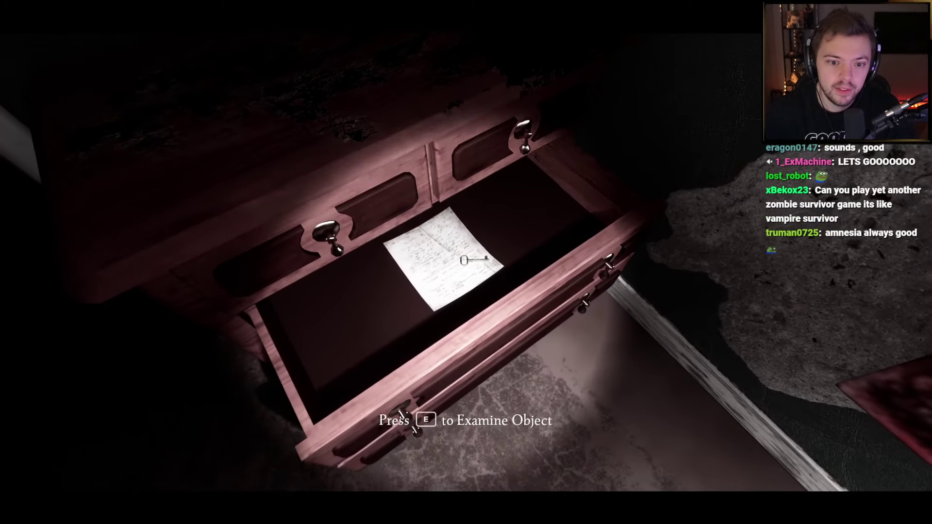
pyautogui.press('e')
pyautogui.press('e')
pyautogui.press('e')
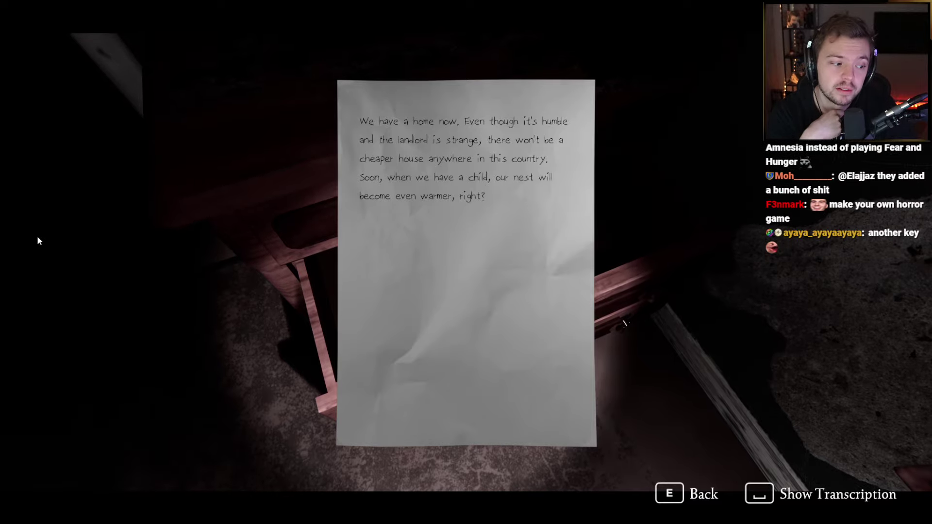
pyautogui.press('e')
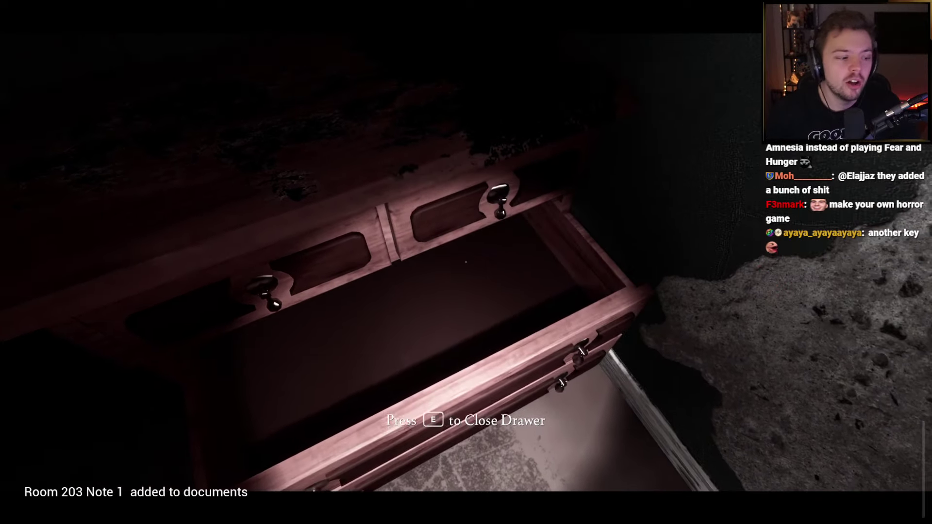
# Walk past the bed, through the dark doorway, and down the long tiled hallway.
pyautogui.press('w')
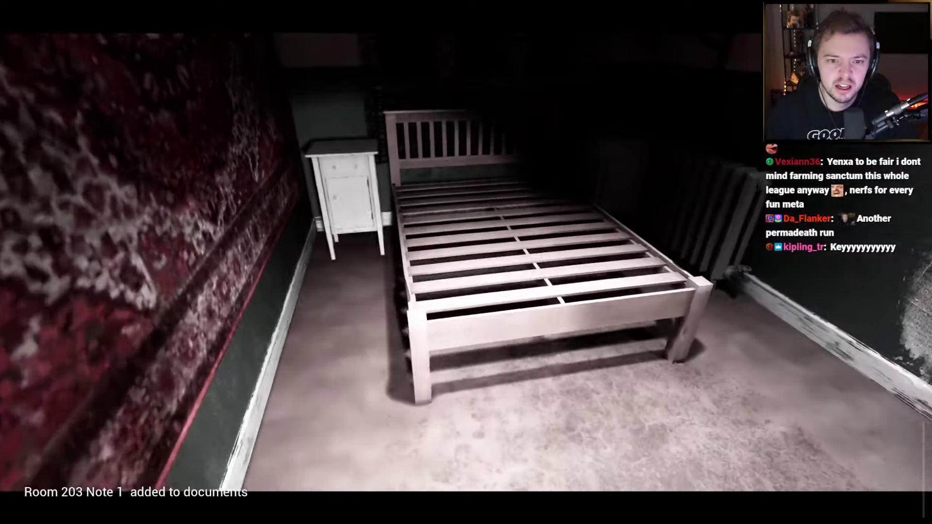
pyautogui.press('w')
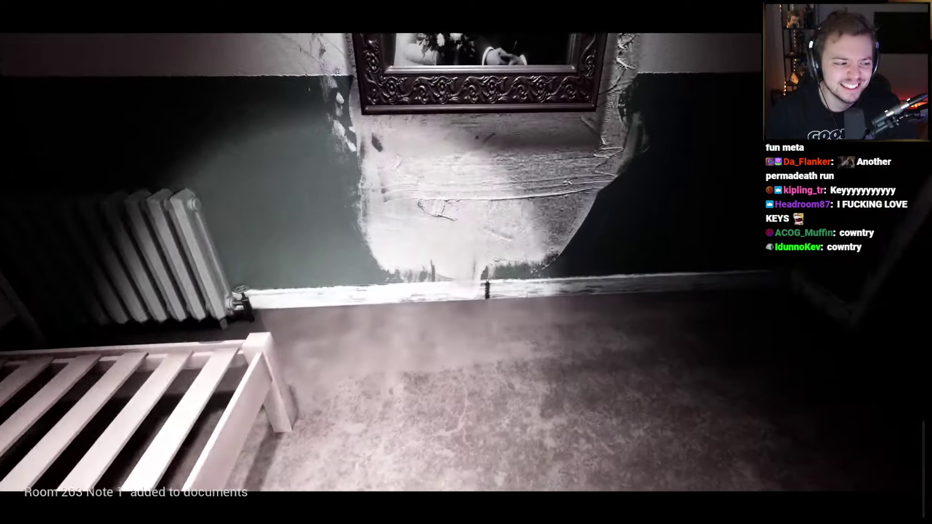
pyautogui.press('w')
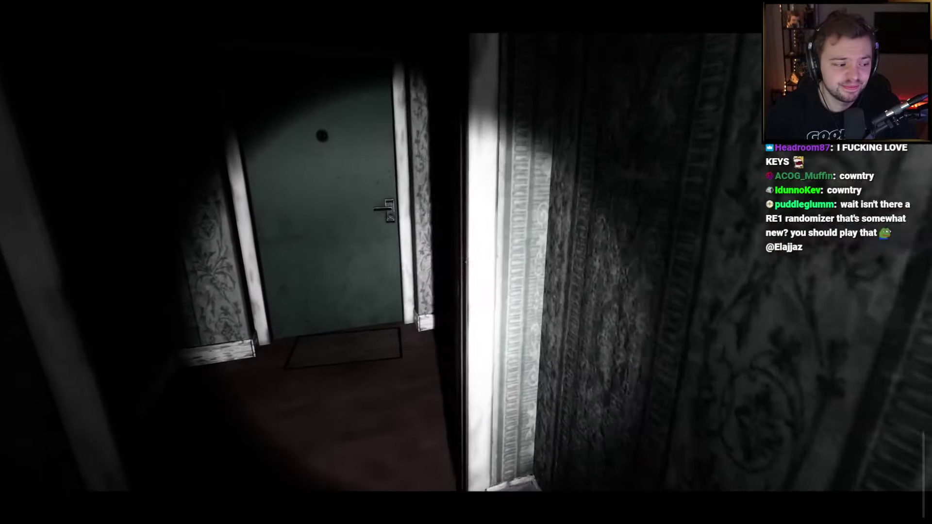
pyautogui.press('w')
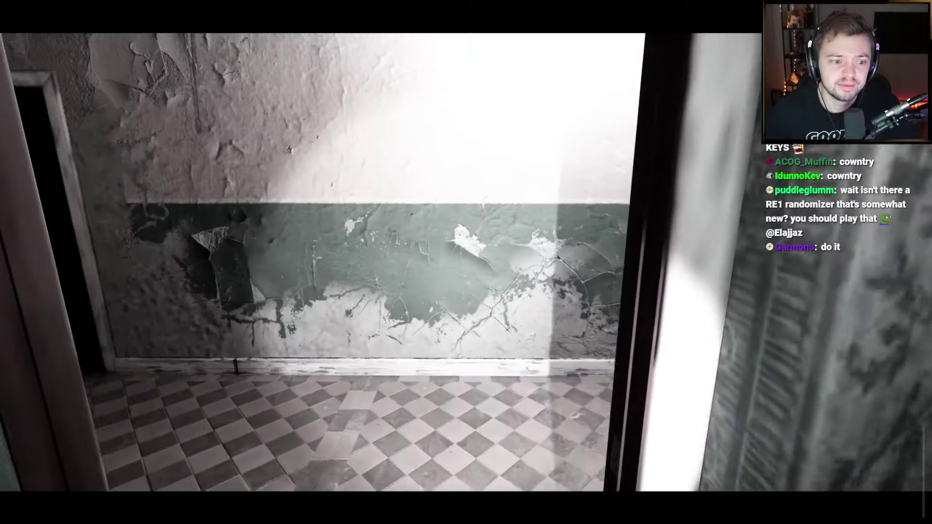
pyautogui.press('w')
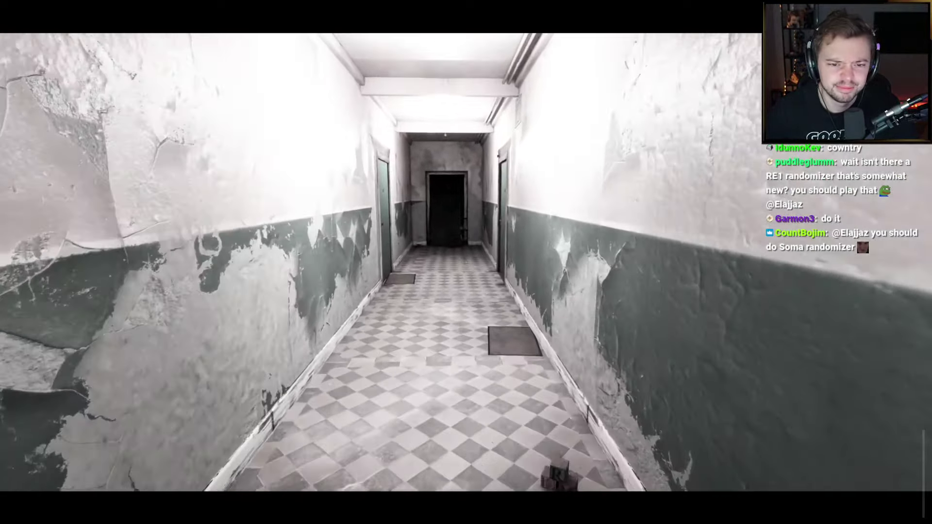
# Take the Green key from the seated mannequin and keep the diary-style 204 Memo.
pyautogui.press('w')
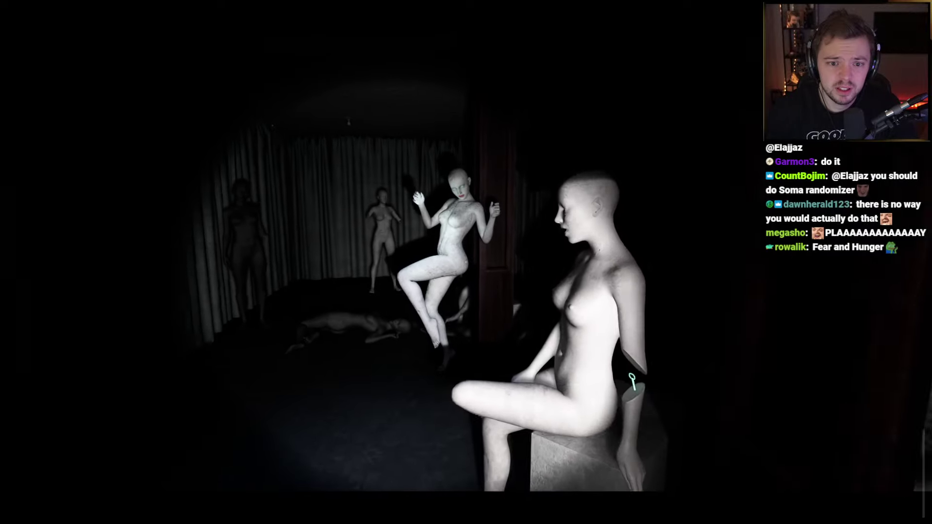
pyautogui.press('w')
pyautogui.press('e')
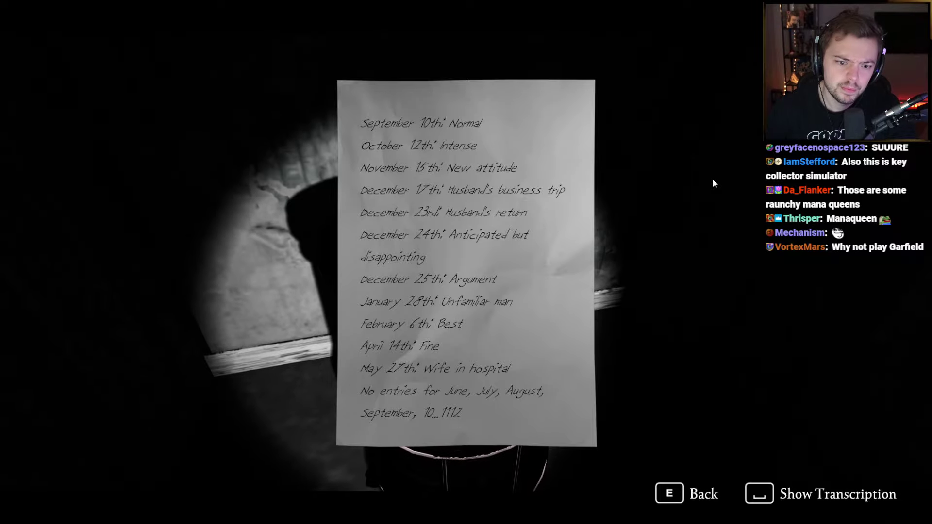
pyautogui.press('e')
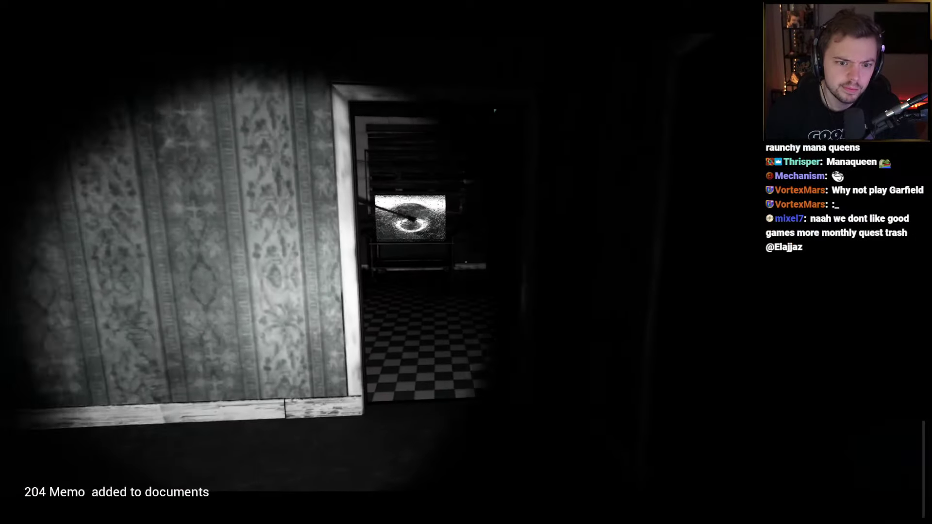
# Cross the checkered-floor room and peek through the keyhole, triggering the fish-filled portrait cutscene.
pyautogui.press('w')
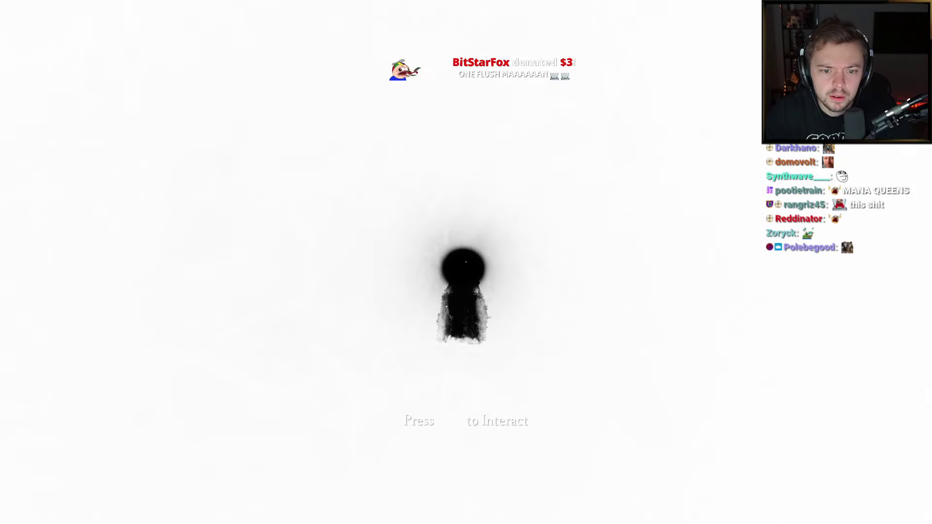
pyautogui.press('e')
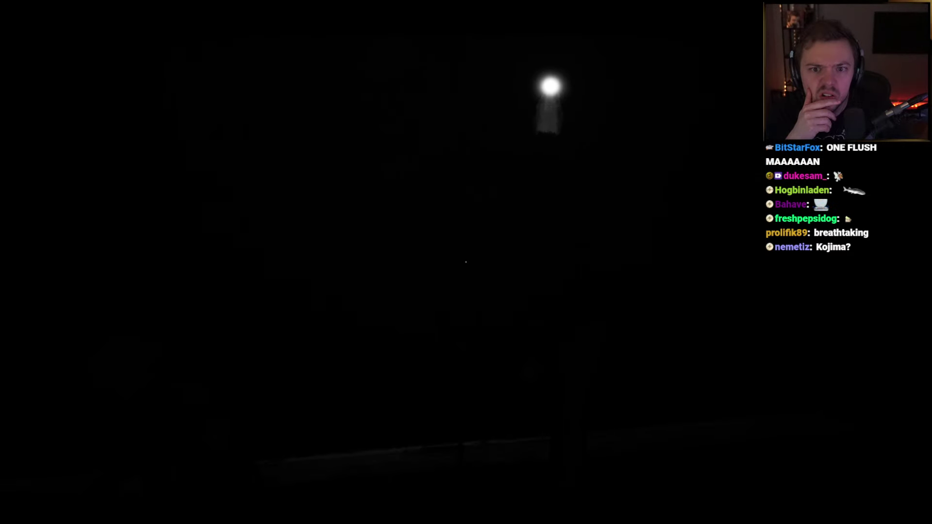
# Turn on the flashlight and open the hallway door to reach the dresser.
pyautogui.press('f')
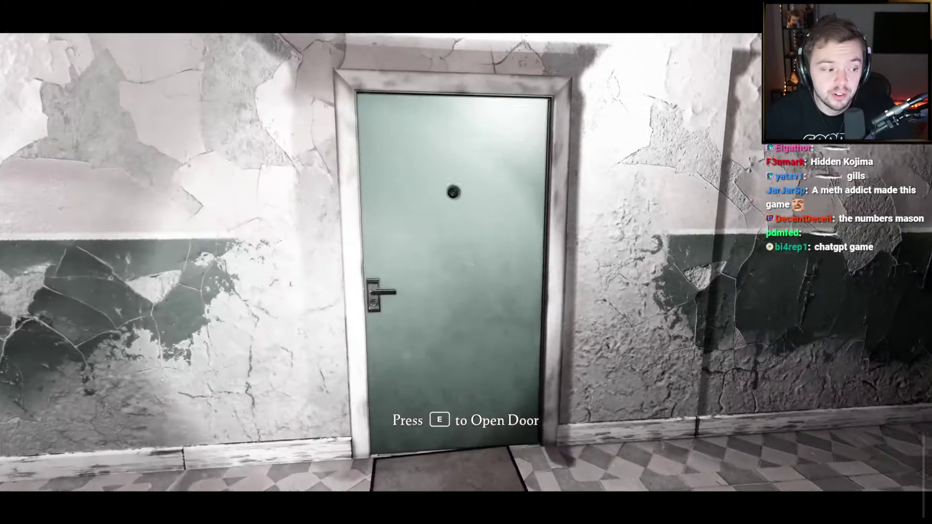
pyautogui.press('e')
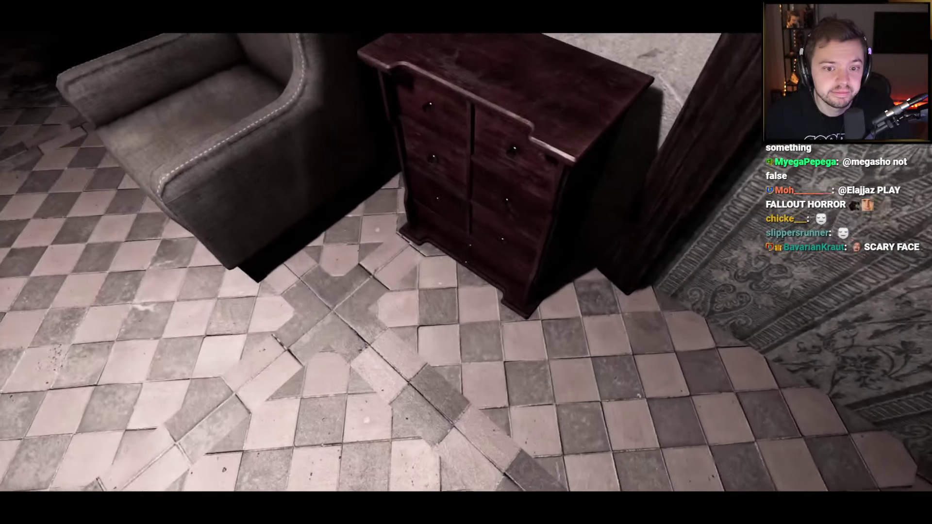
# Open the dresser drawers, keep the Hans note, then try the top-left drawer.
pyautogui.press('e')
pyautogui.press('e')
pyautogui.press('e')
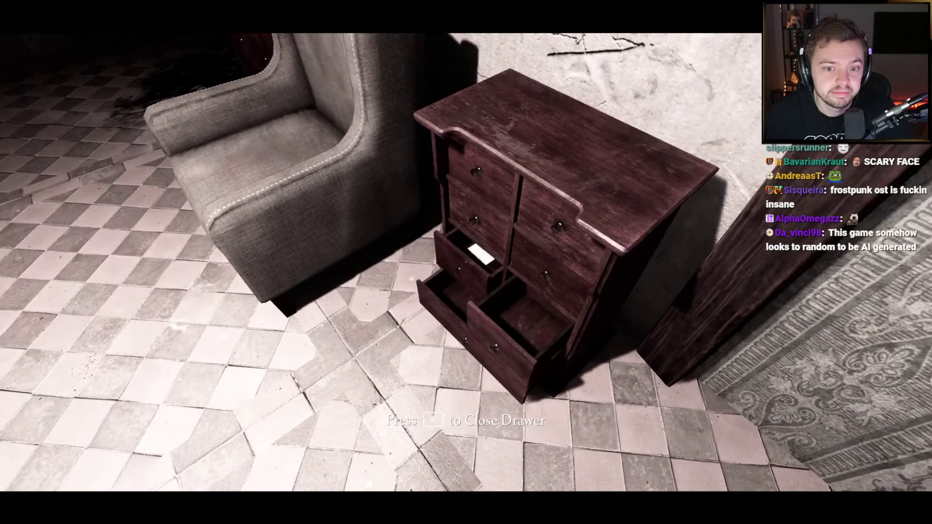
pyautogui.press('e')
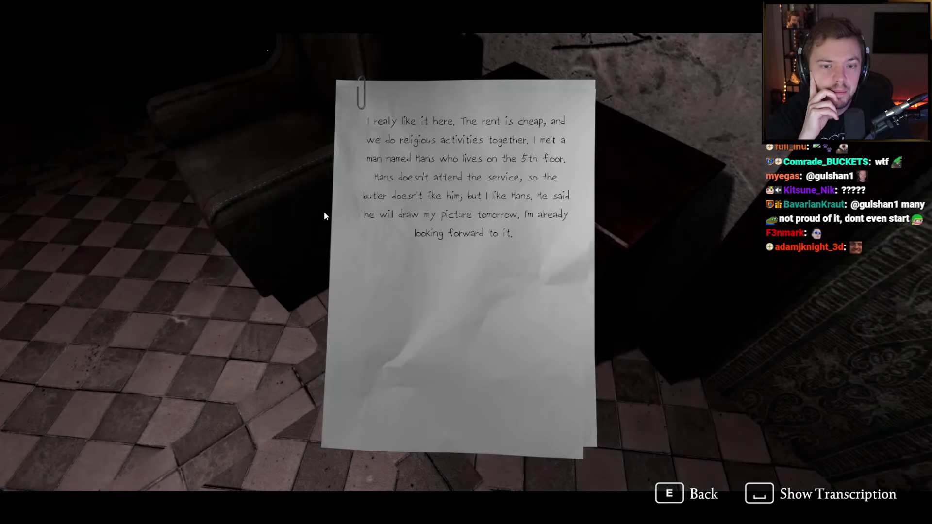
pyautogui.press('e')
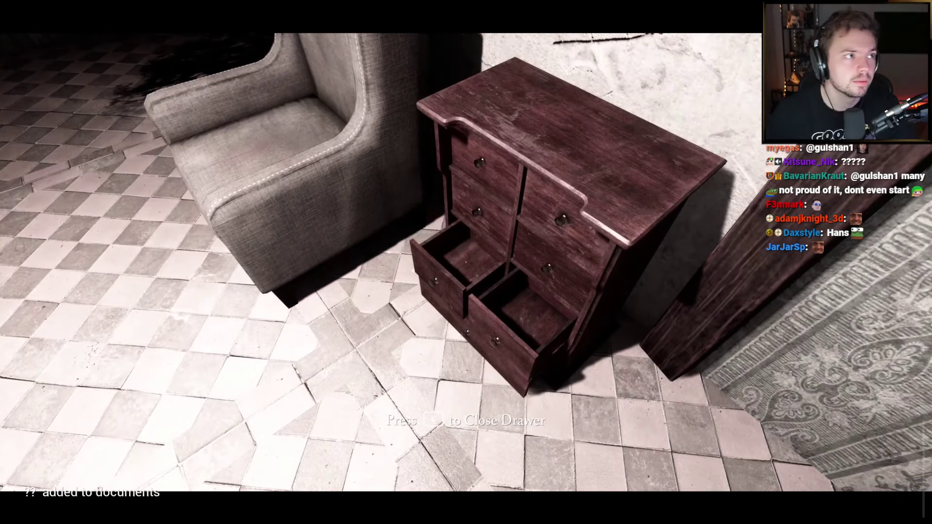
pyautogui.press('e')
pyautogui.press('e')
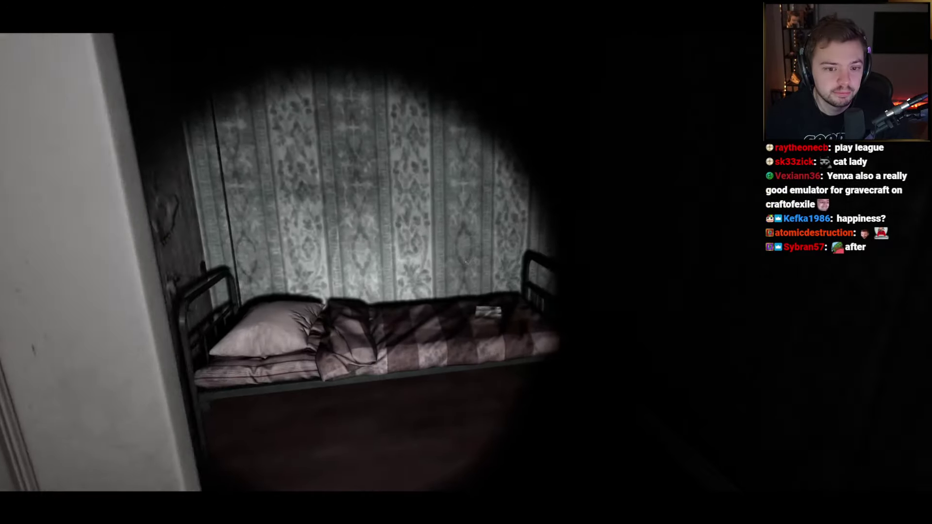
# Read the bed's farewell letter with its transcription and keep it as 303 Letter.
pyautogui.press('e')
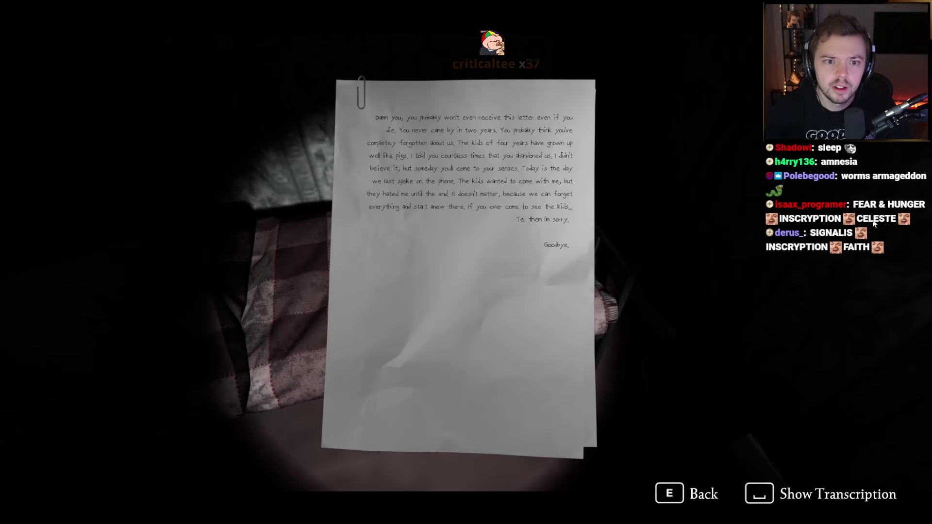
pyautogui.press('space')
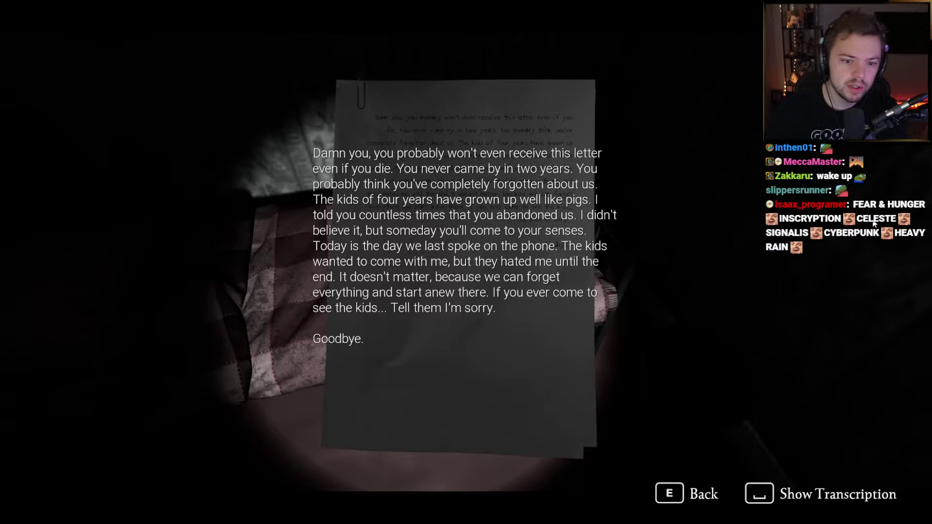
pyautogui.press('e')
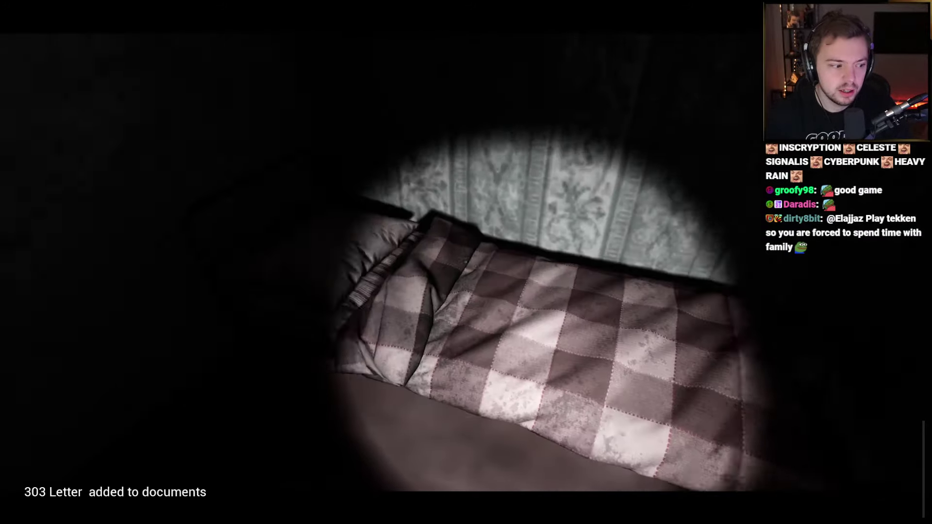
# Walk through the living room, kitchen and dark hallway into the lamp-lit bedroom.
pyautogui.press('w')
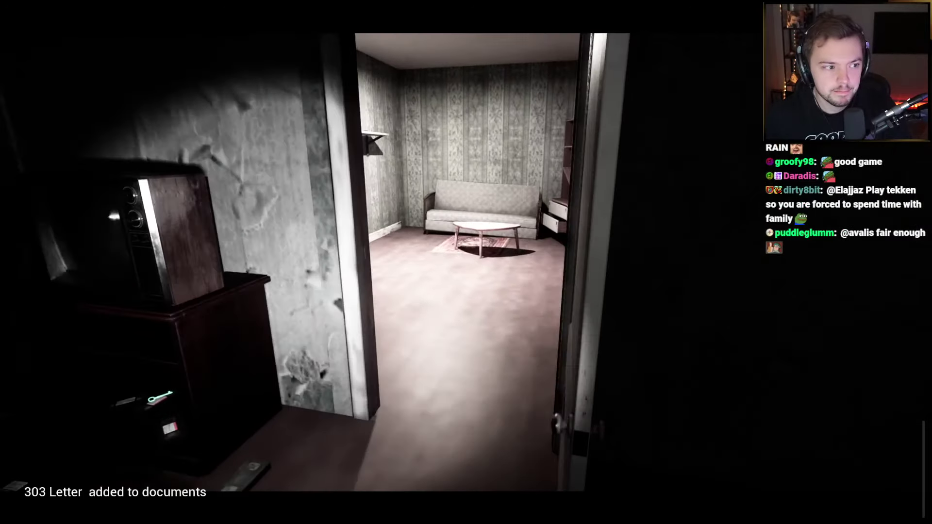
pyautogui.press('w')
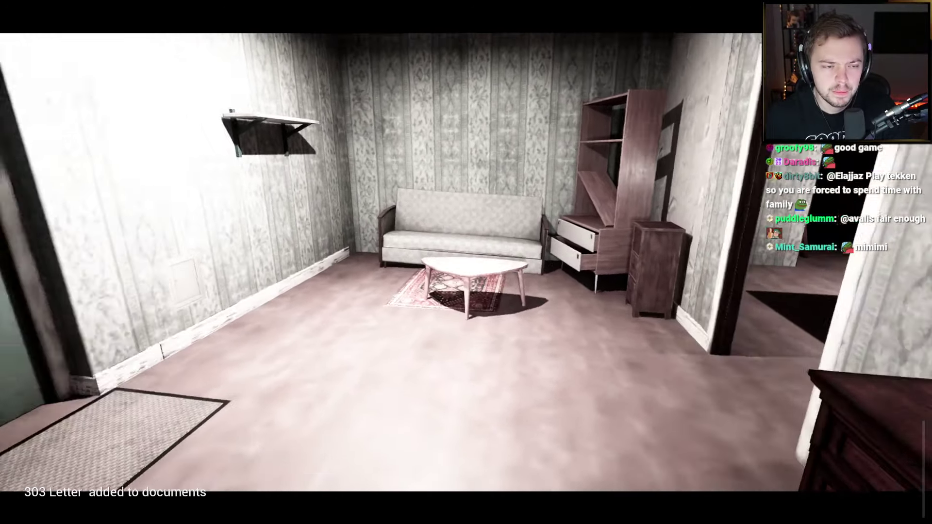
pyautogui.press('w')
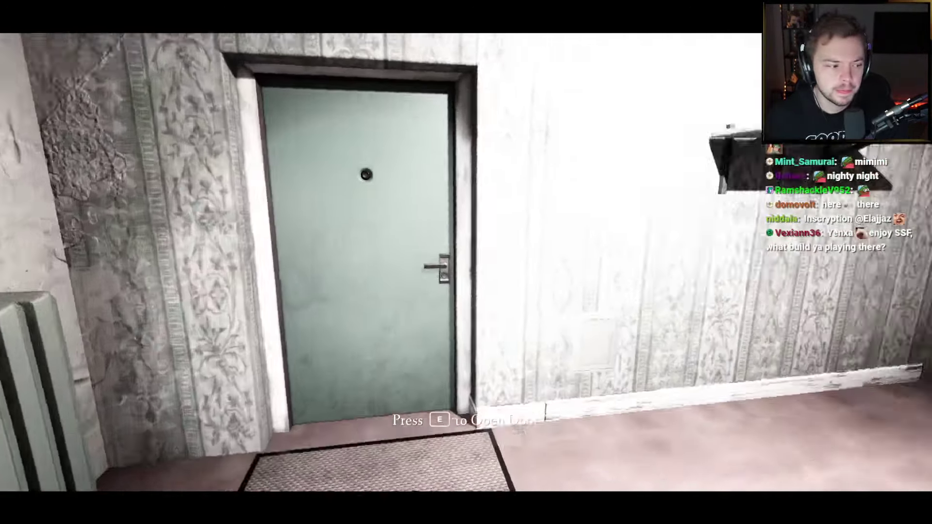
pyautogui.press('w')
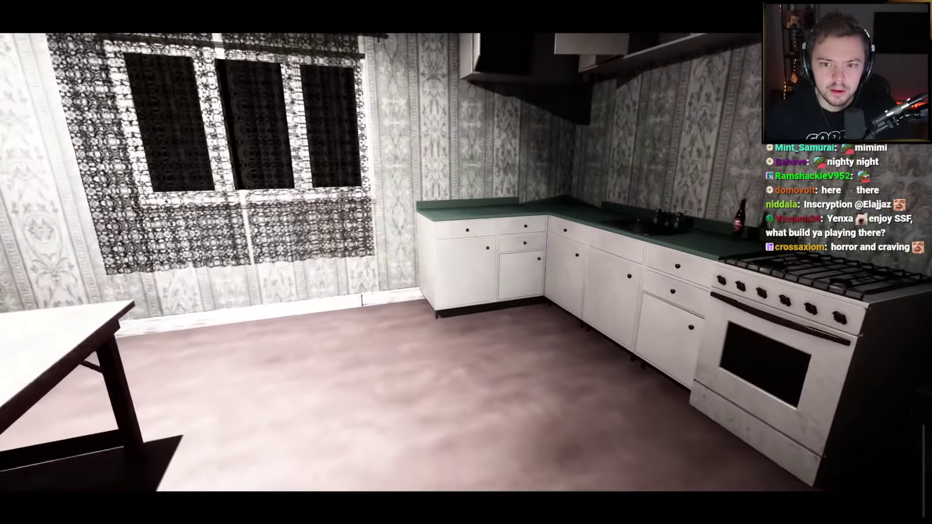
pyautogui.press('w')
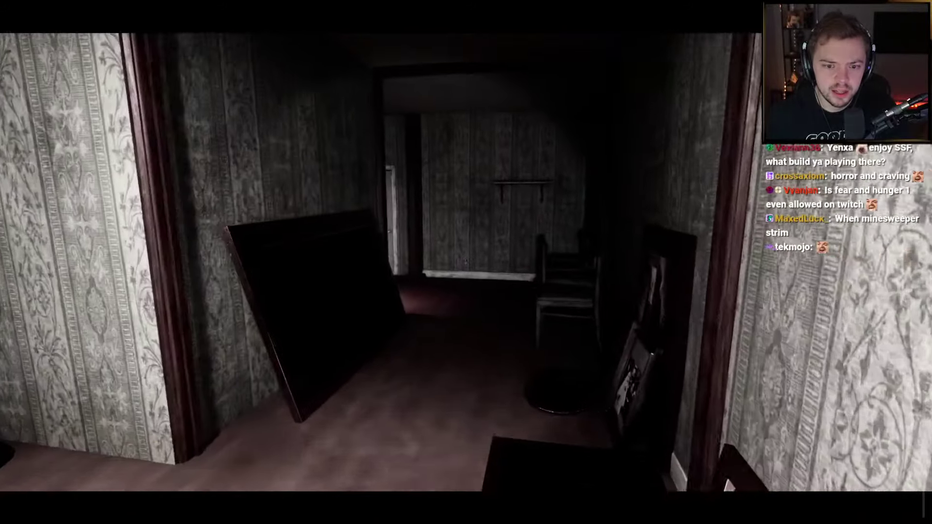
pyautogui.press('w')
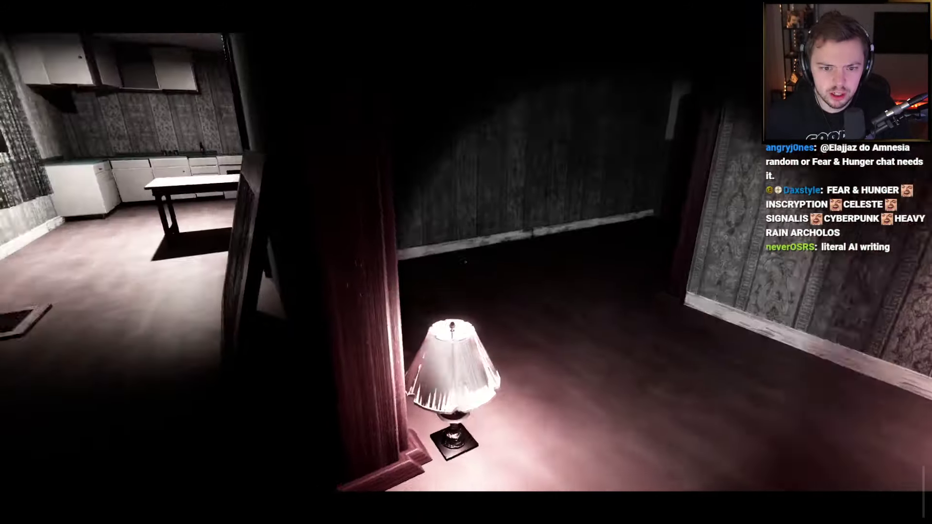
pyautogui.press('w')
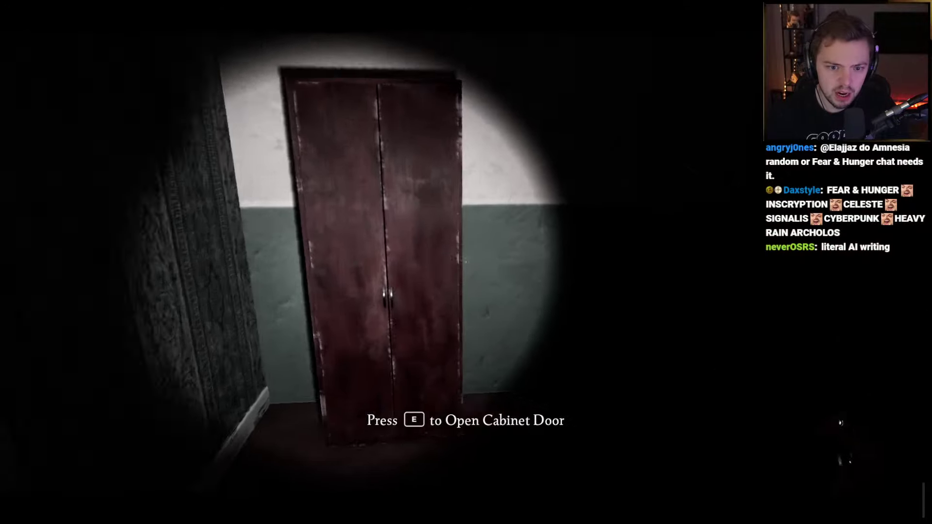
pyautogui.press('w')
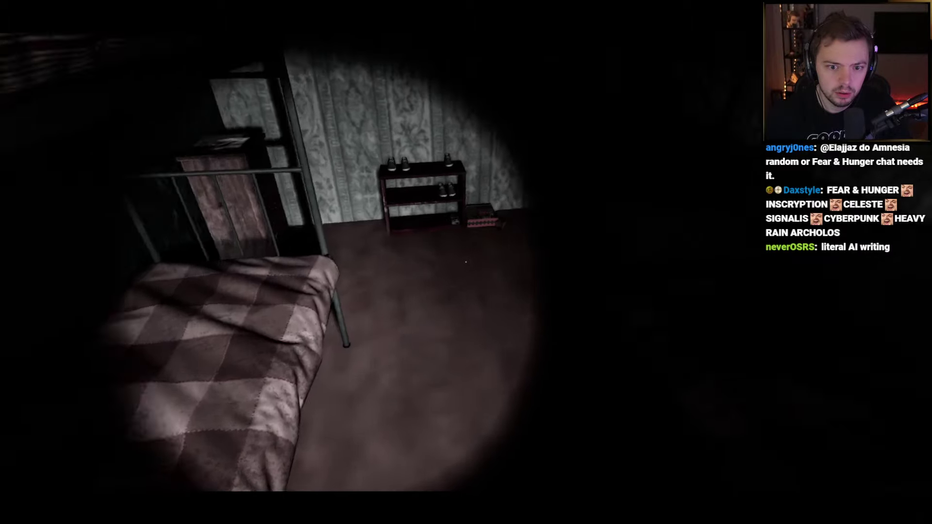
# Search the nightstand drawer and the second cabinet's lower drawer.
pyautogui.press('w')
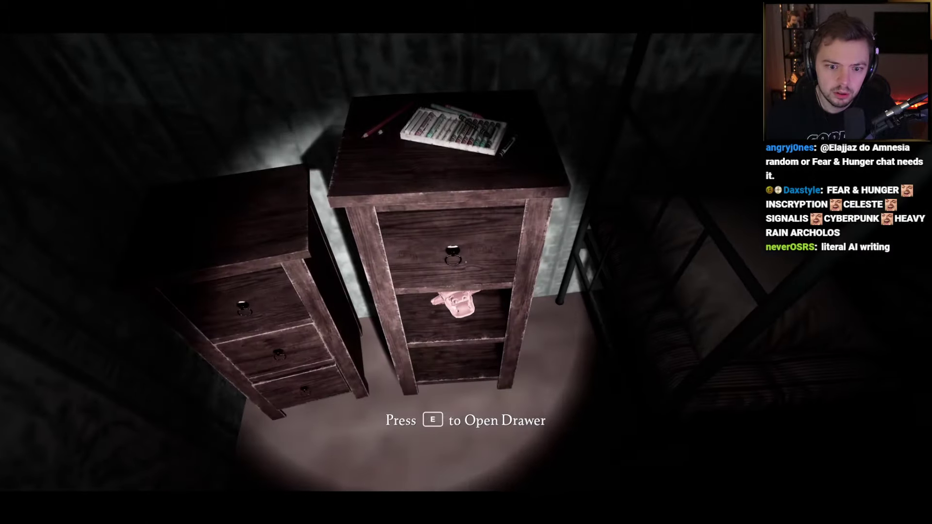
pyautogui.press('e')
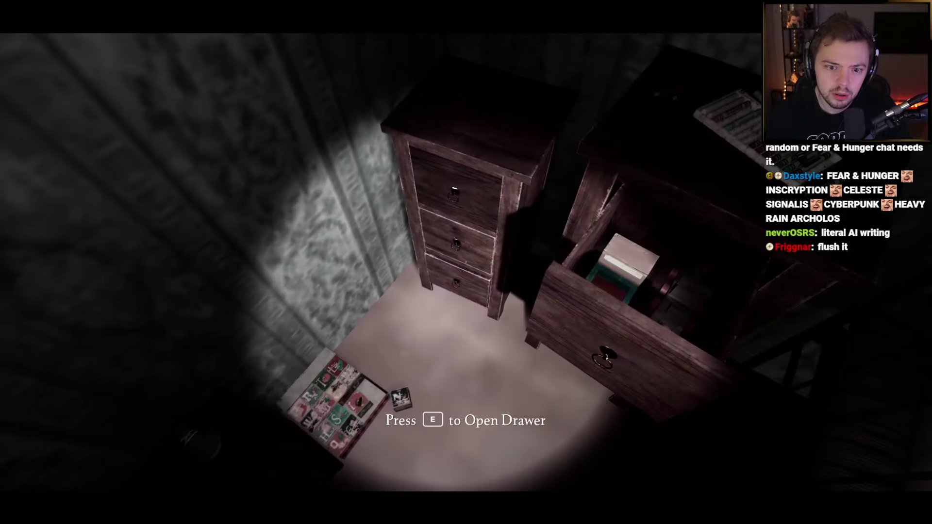
pyautogui.press('e')
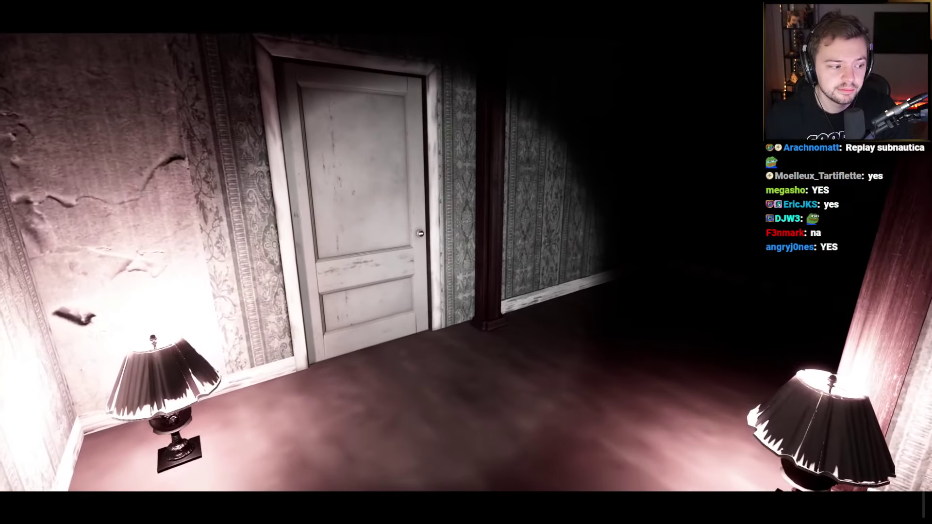
# Pause the game while standing in the dim lamp-lit hallway.
pyautogui.press('Escape')
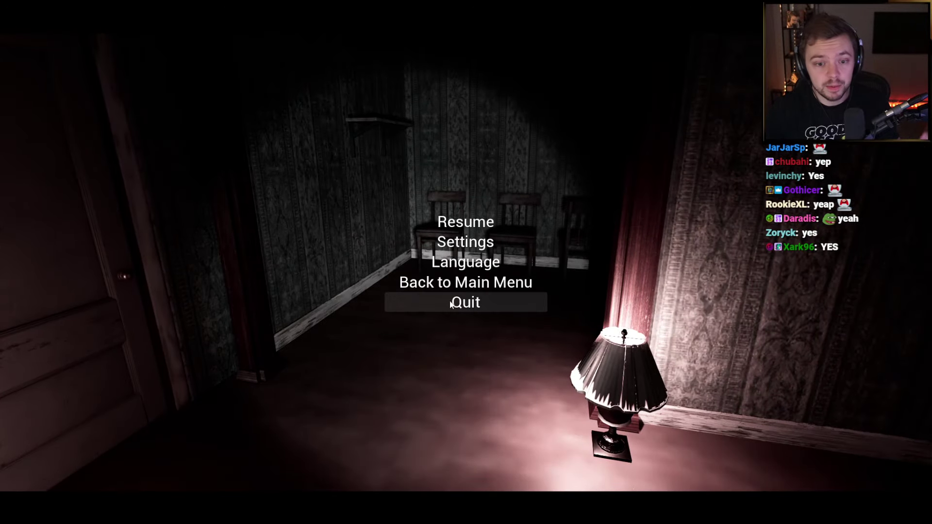